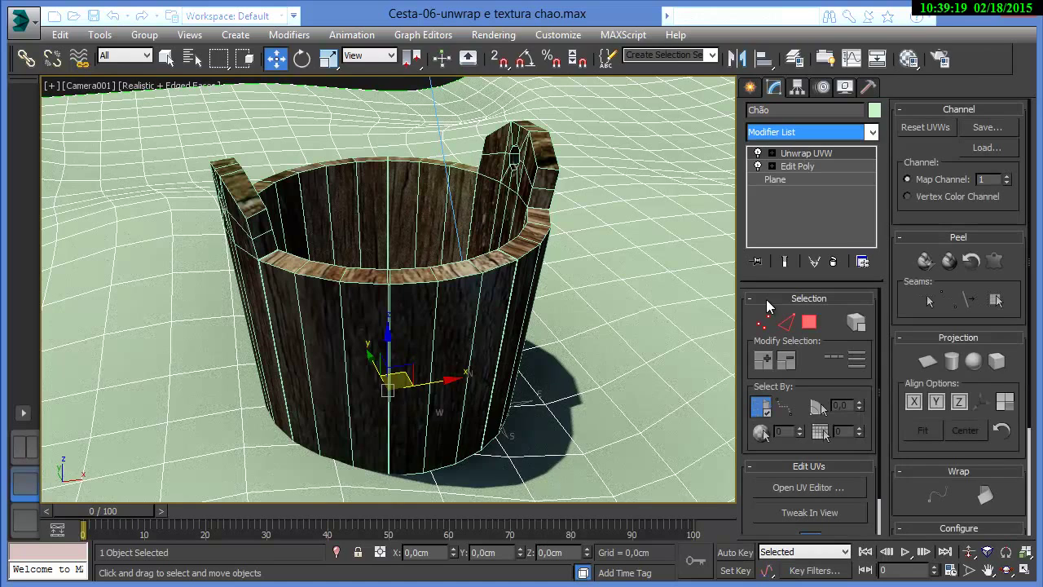
Activate polygon selection in the ground's Unwrap UVW modifier and switch the camera viewport to the Orthographic view
click(802, 153)
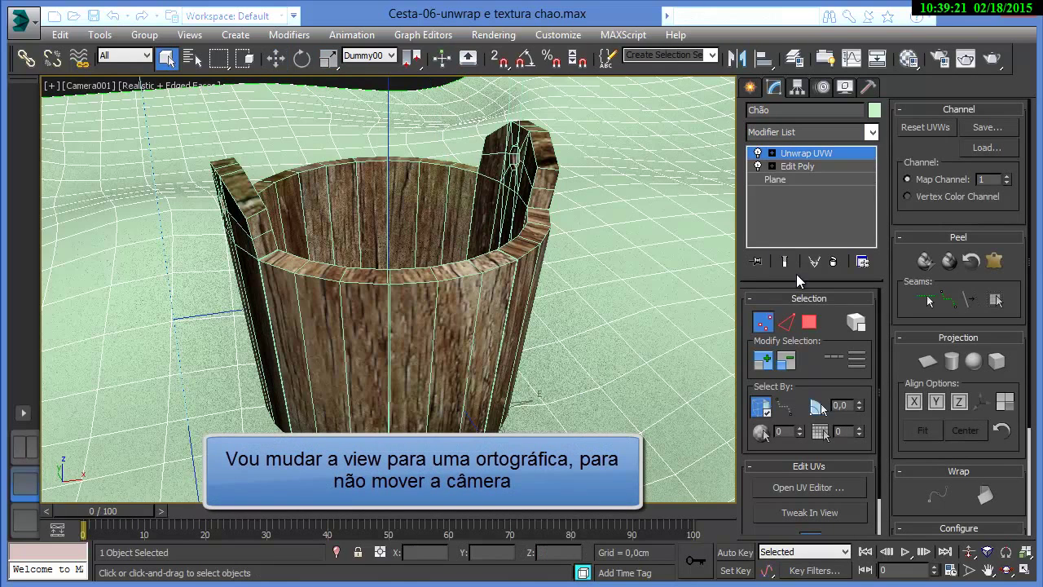
key(1)
click(809, 322)
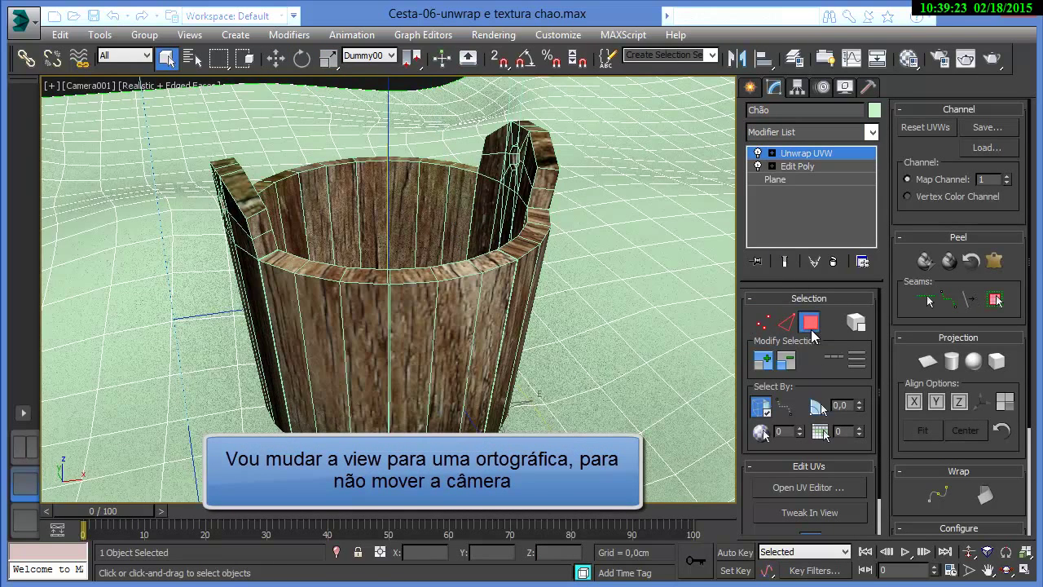
click(82, 88)
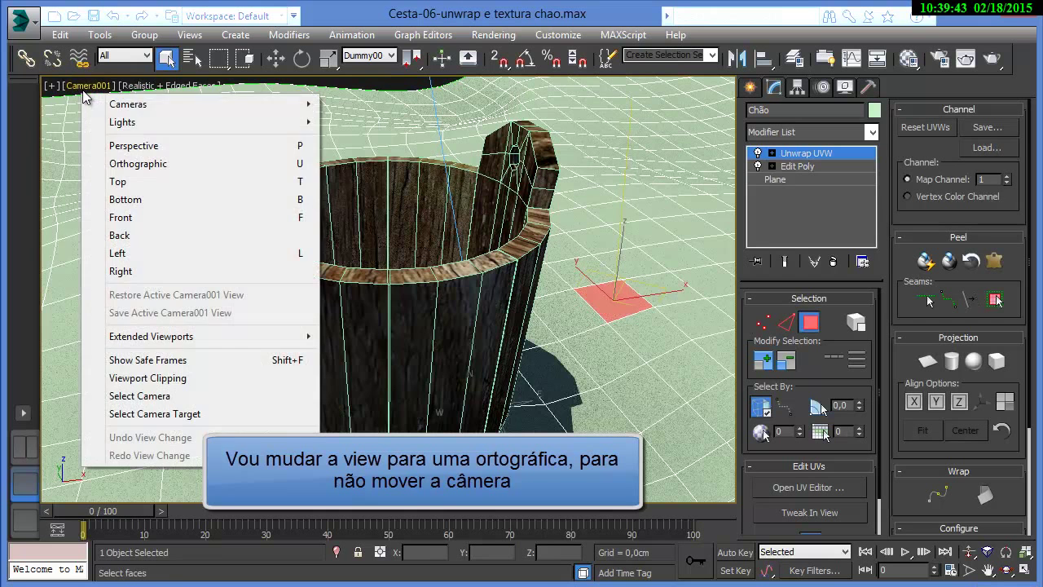
click(138, 164)
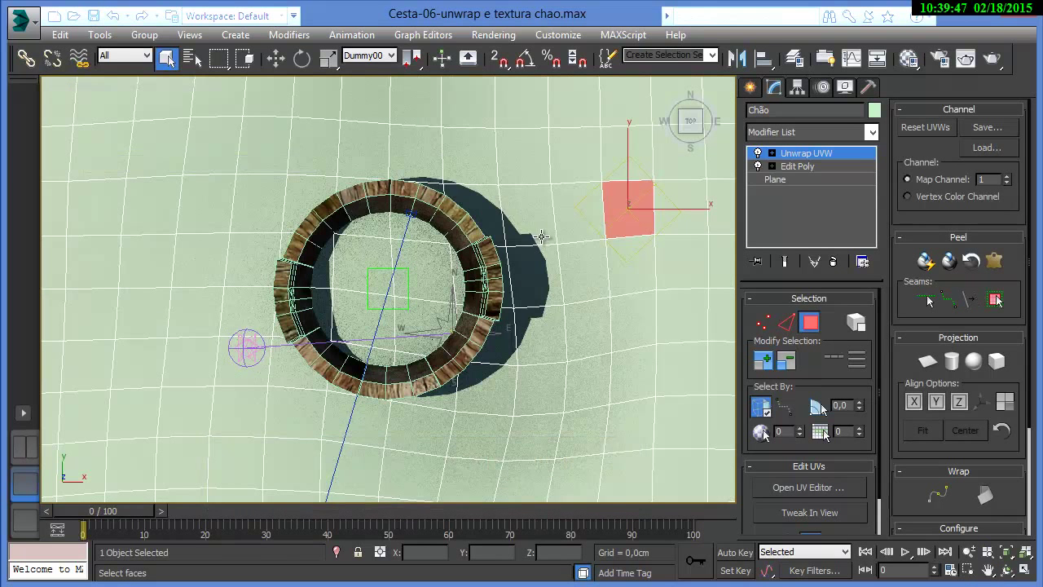
Turn off Ignore Backfacing and select all faces of the ground mesh
scroll(542, 236, down, 15)
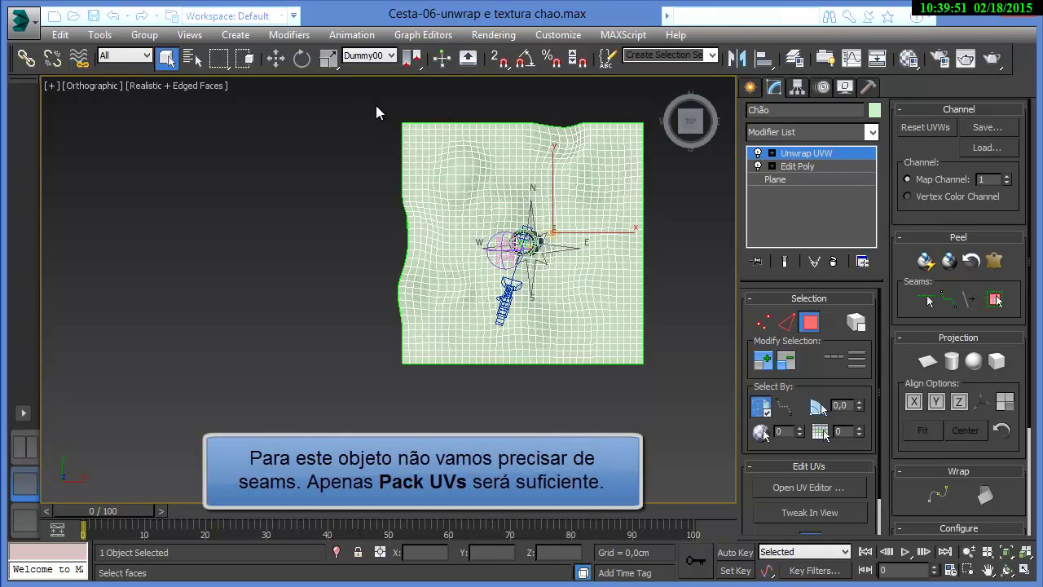
click(763, 408)
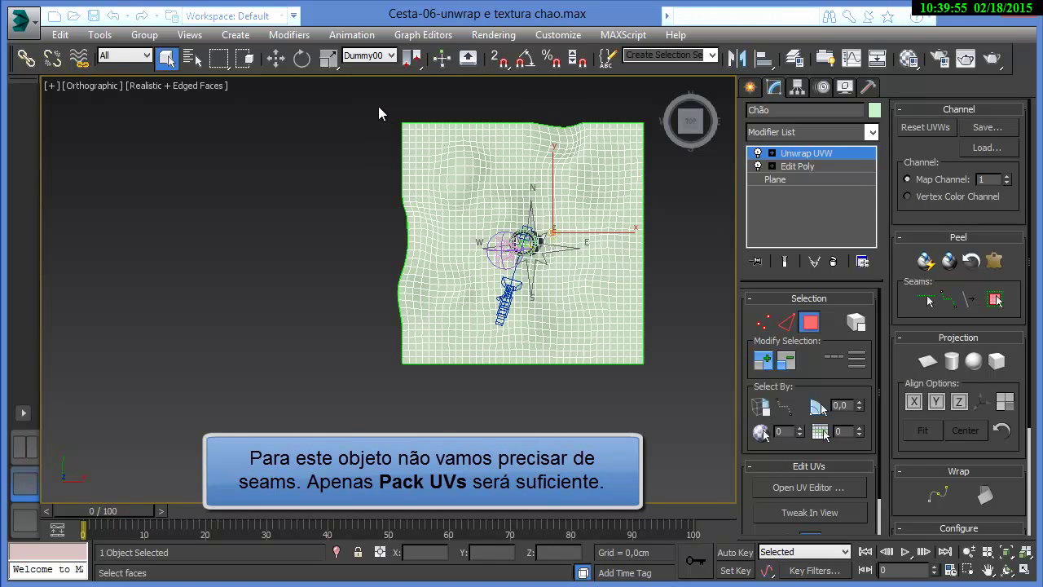
drag(709, 438, 708, 438)
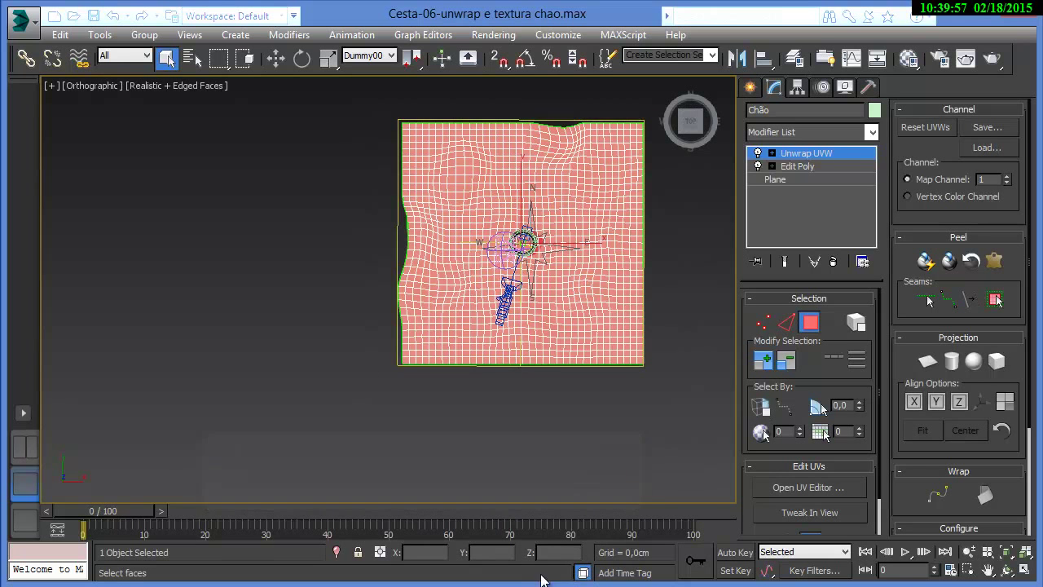
Pack the ground's UVs in the UV editor with Recursive Packing, padding 0,02, and Normalize, Rotate and Rescale Clusters enabled
alt+middle_drag(479, 400, 485, 346)
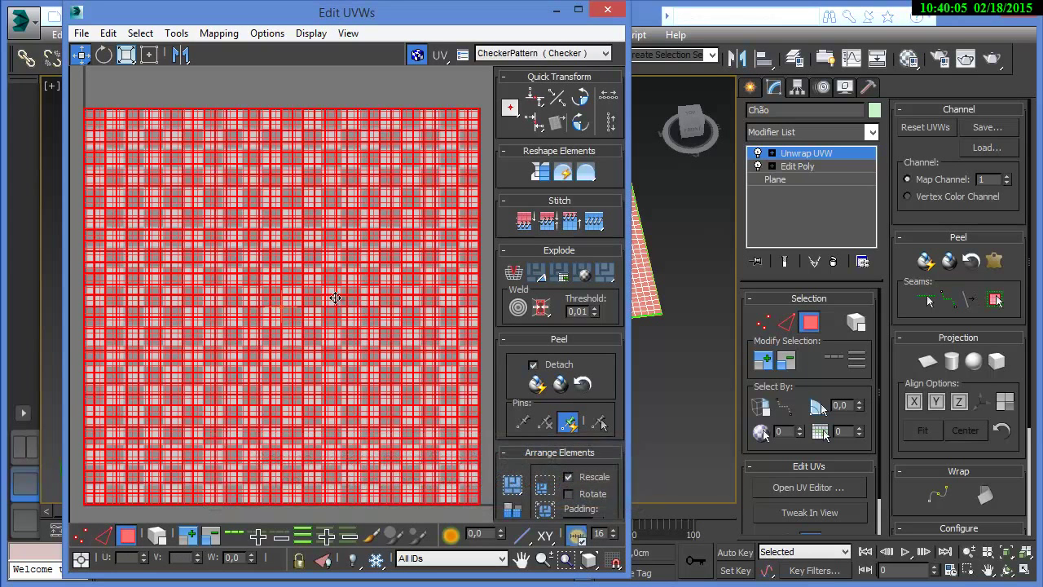
click(214, 33)
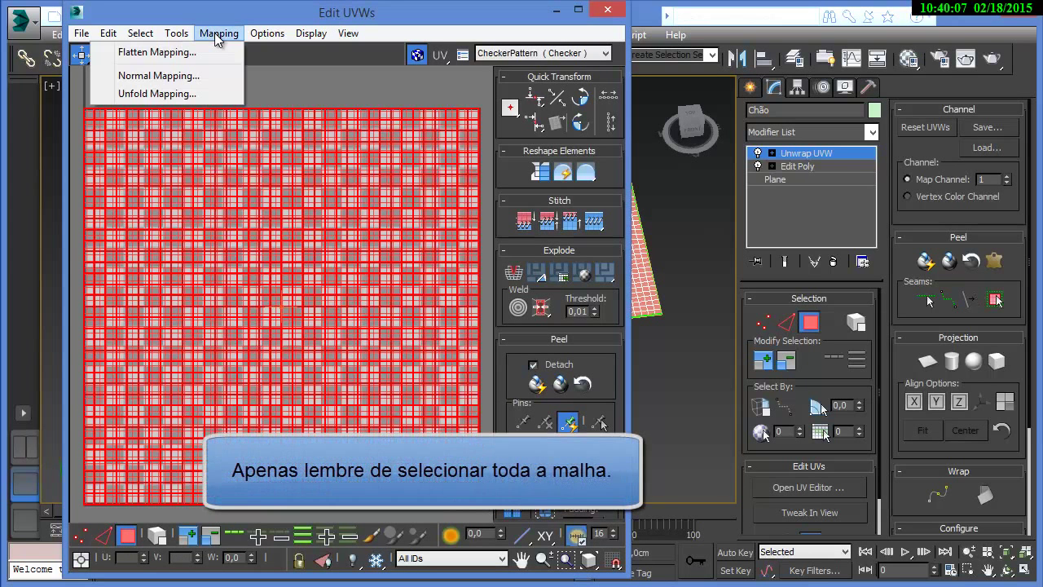
mouse_move(270, 38)
mouse_move(177, 37)
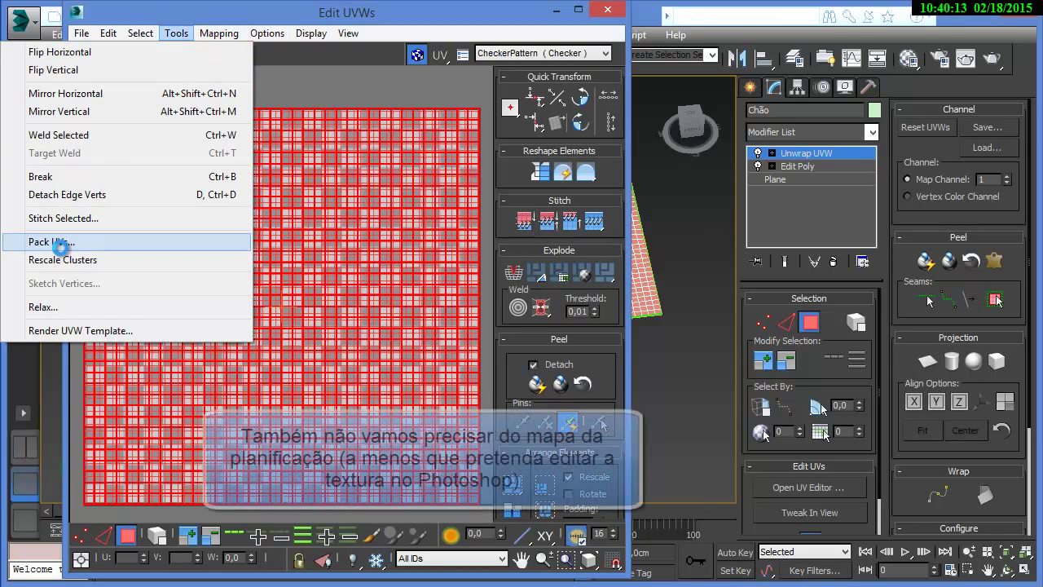
click(61, 245)
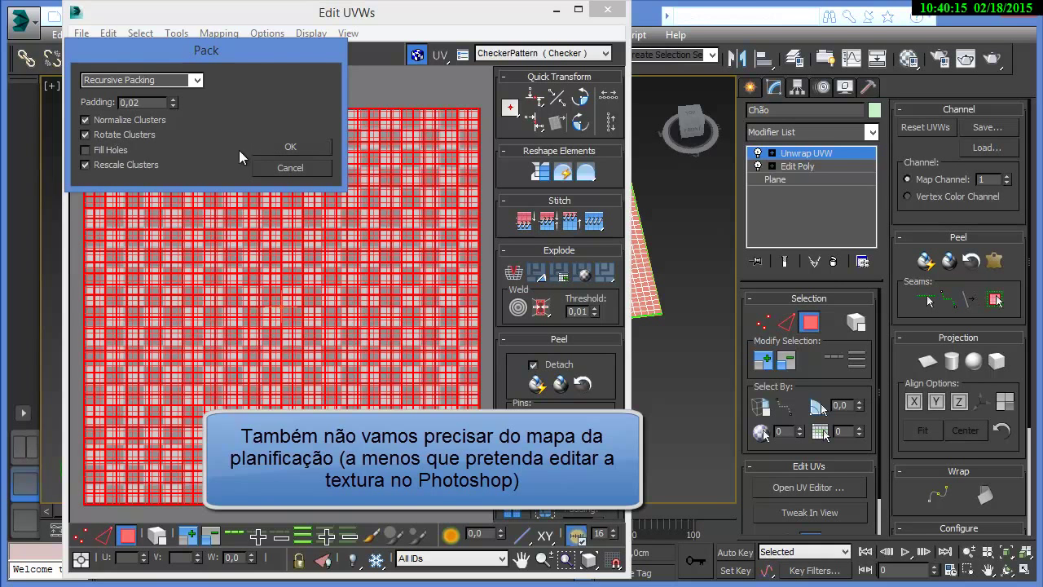
click(291, 147)
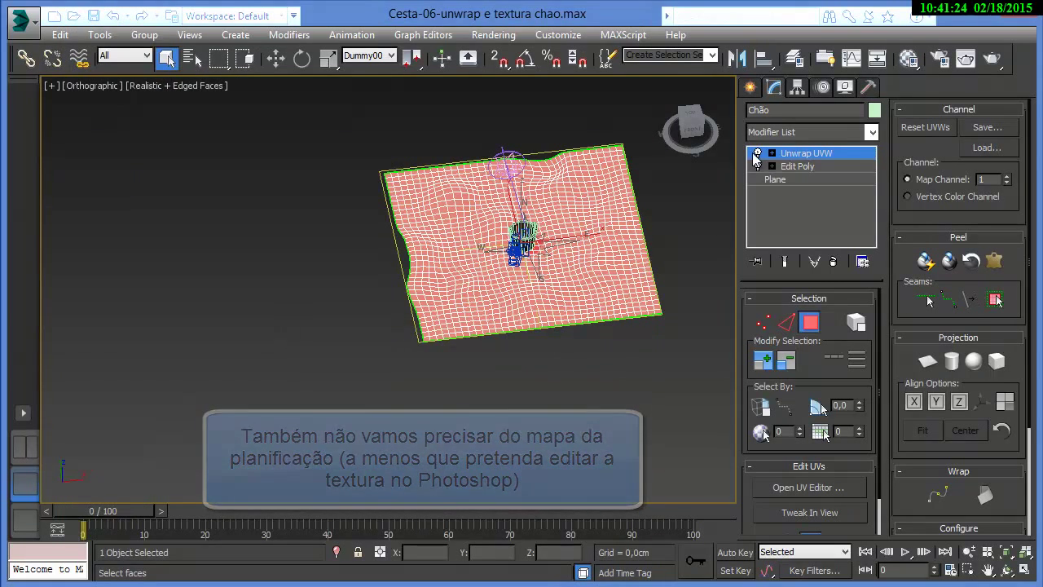
Pick the unused material slot beside the wood material in the Material Editor and name it Chão
click(909, 59)
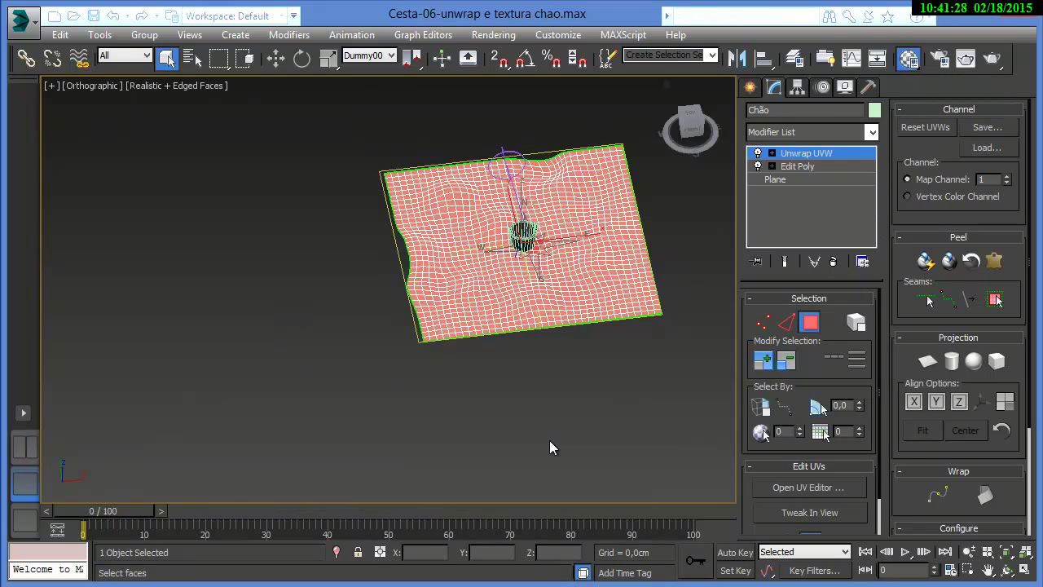
click(732, 147)
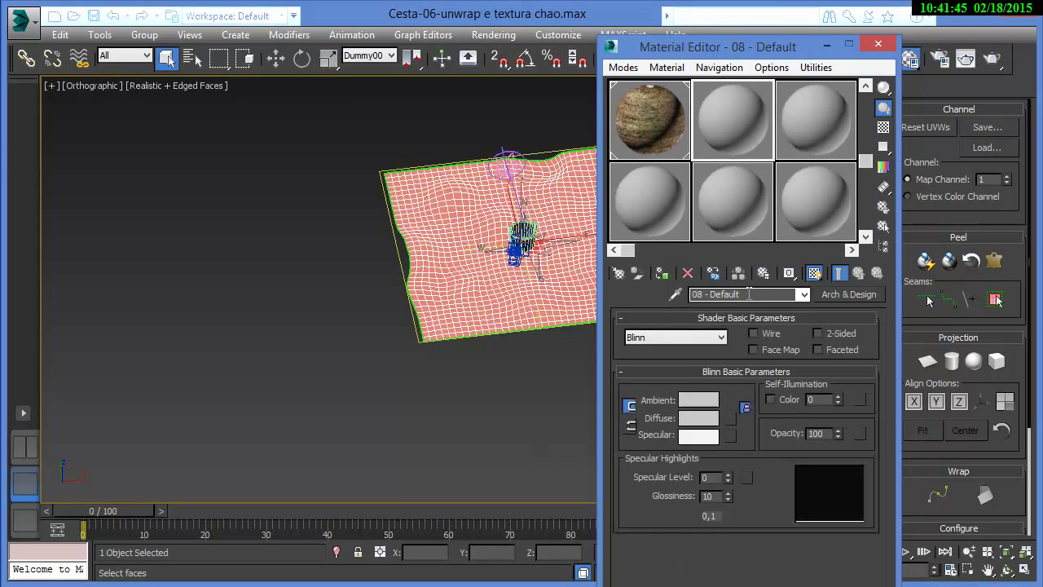
click(690, 294)
text(Chão)
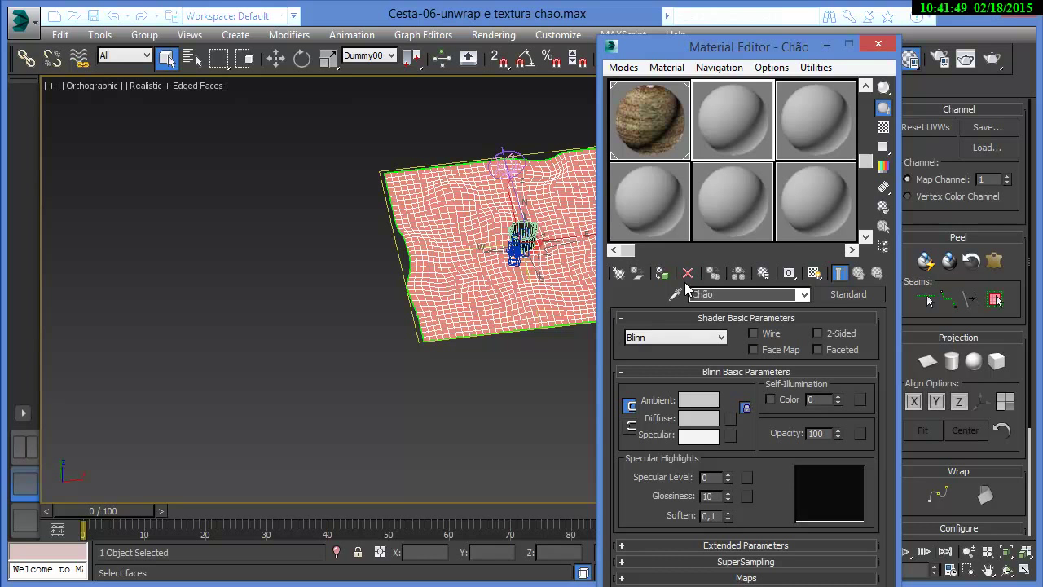
Change the Chão material's type to mental ray Arch & Design
click(848, 295)
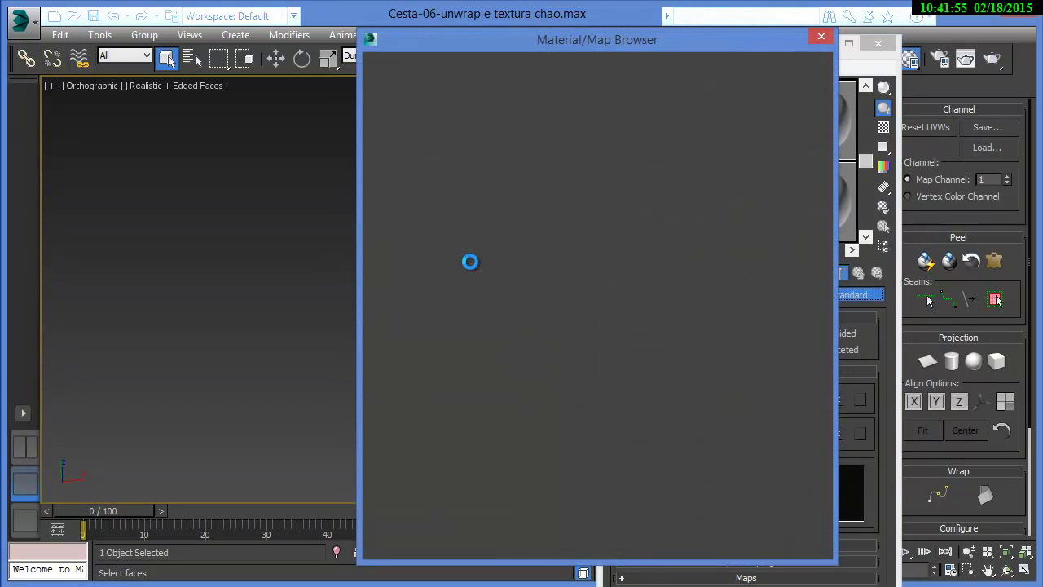
click(435, 353)
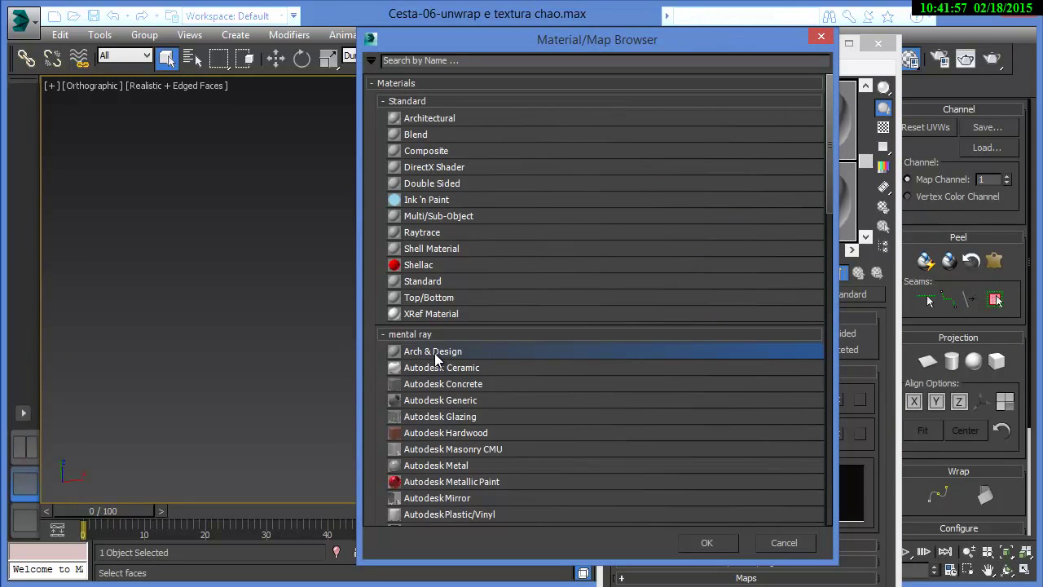
double_click(465, 352)
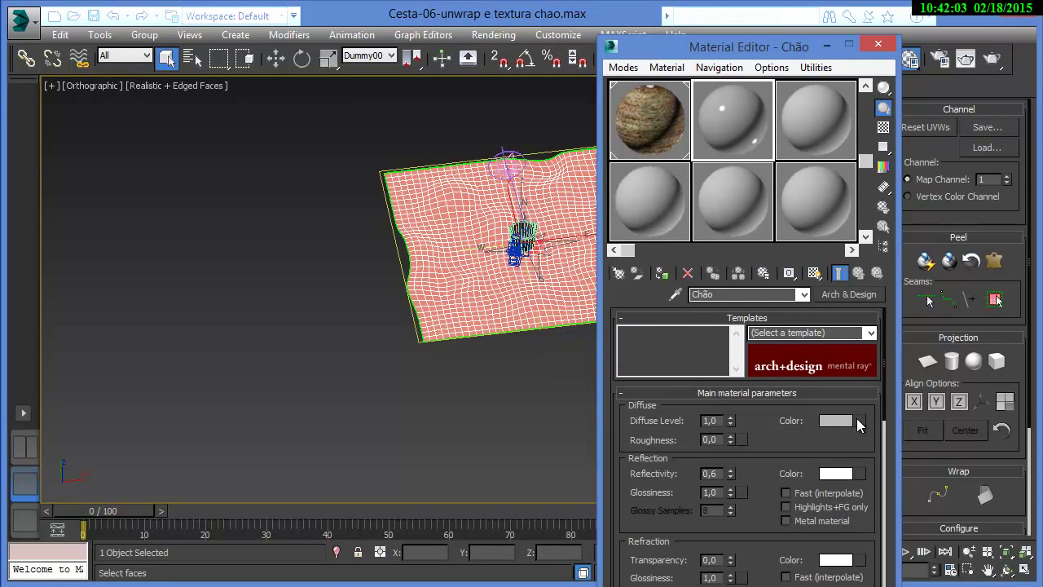
Load the bitmap Chão_difuse.png from the Cesta folder as the material's diffuse color map
click(859, 422)
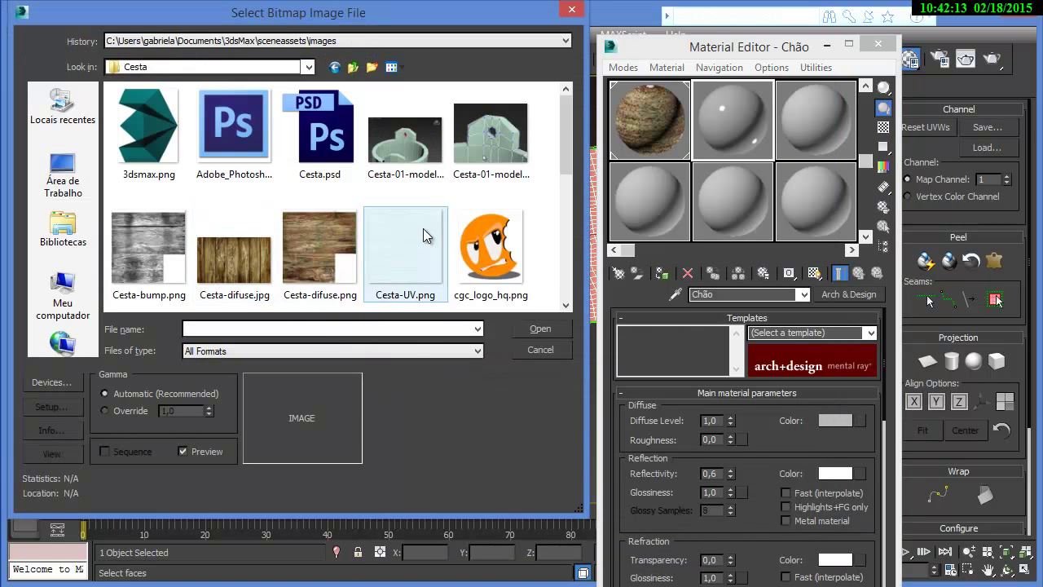
click(348, 239)
scroll(348, 238, down, 1)
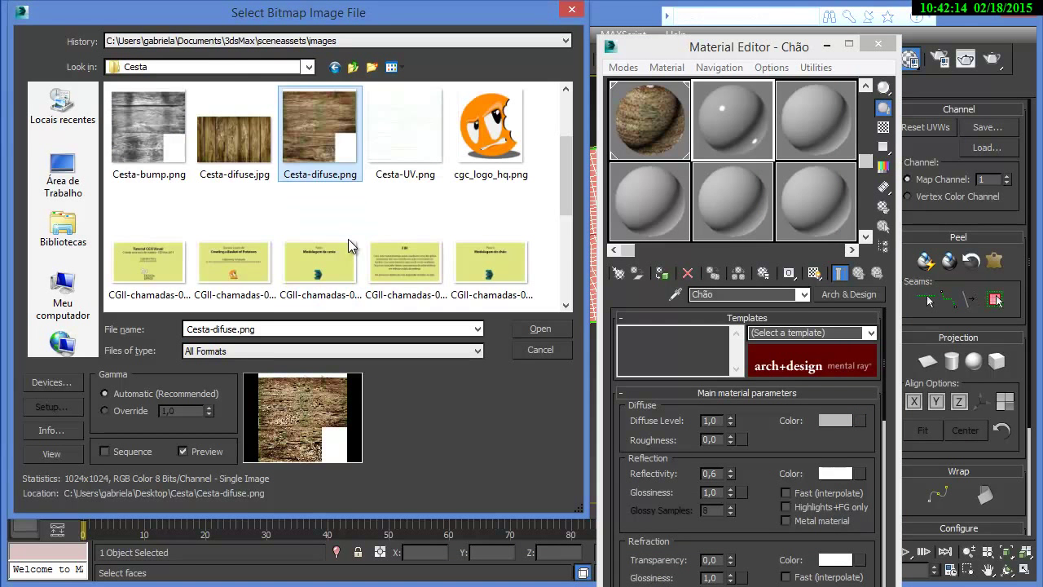
scroll(331, 233, down, 3)
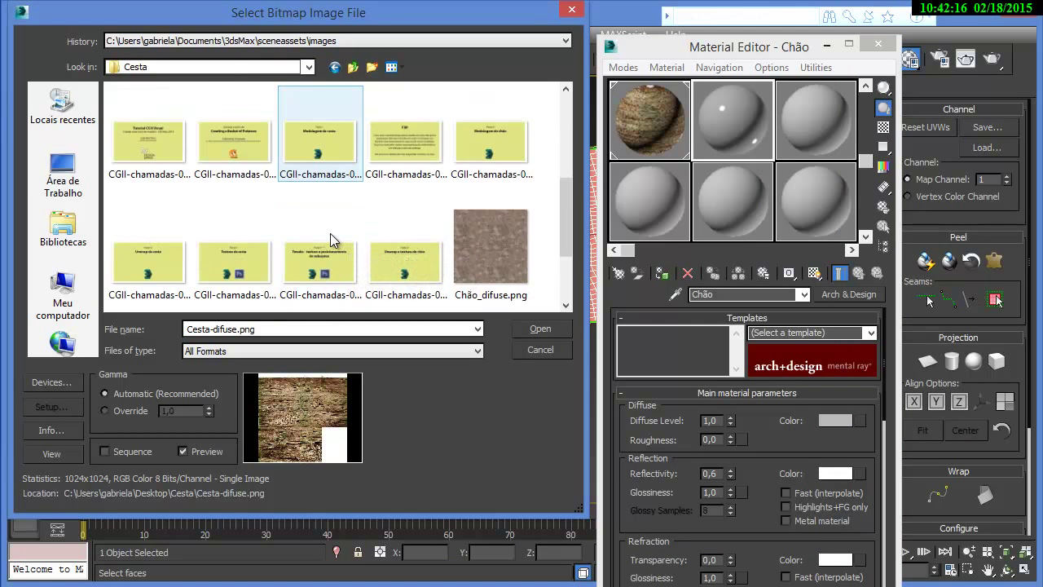
click(493, 130)
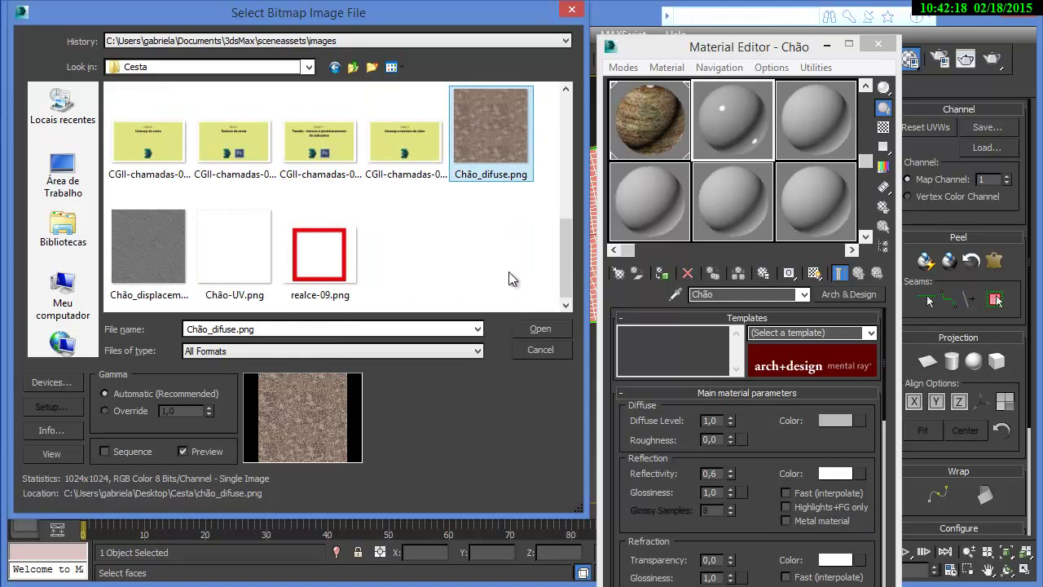
click(533, 332)
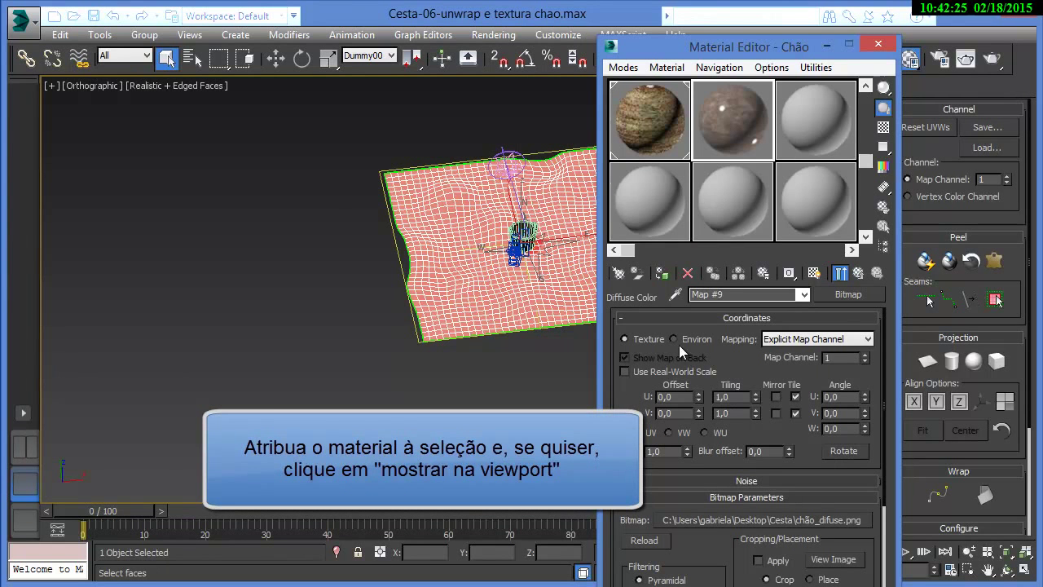
Assign the Chão material to the ground and show its texture in the viewport
click(662, 274)
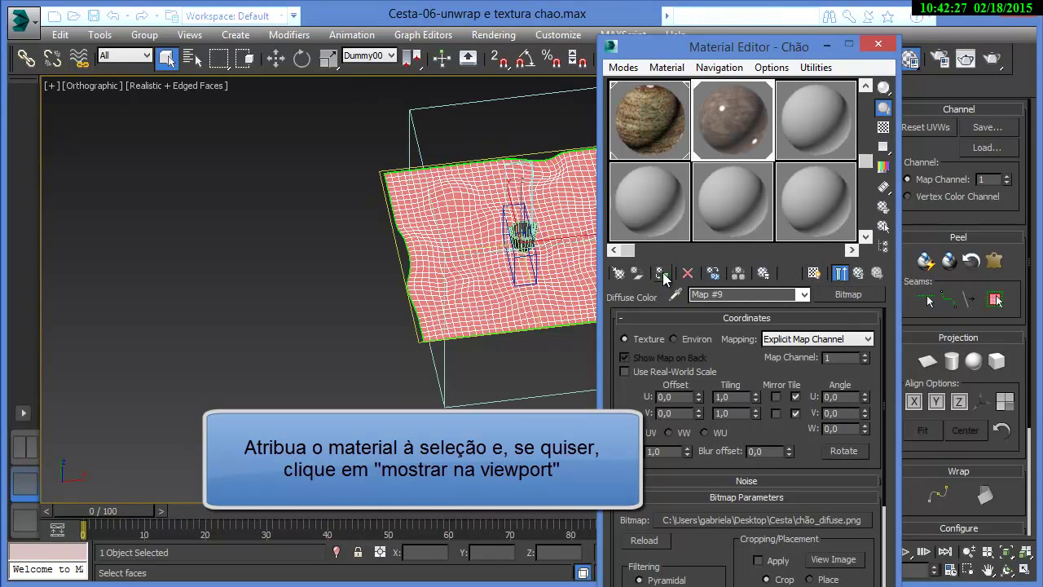
click(814, 274)
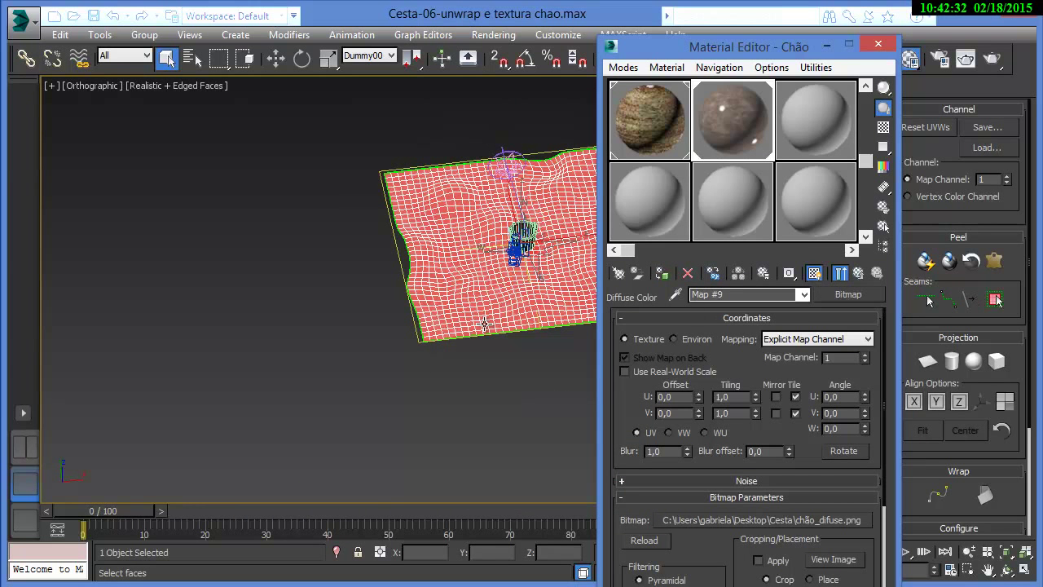
middle_drag(496, 305, 344, 371)
scroll(344, 372, up, 2)
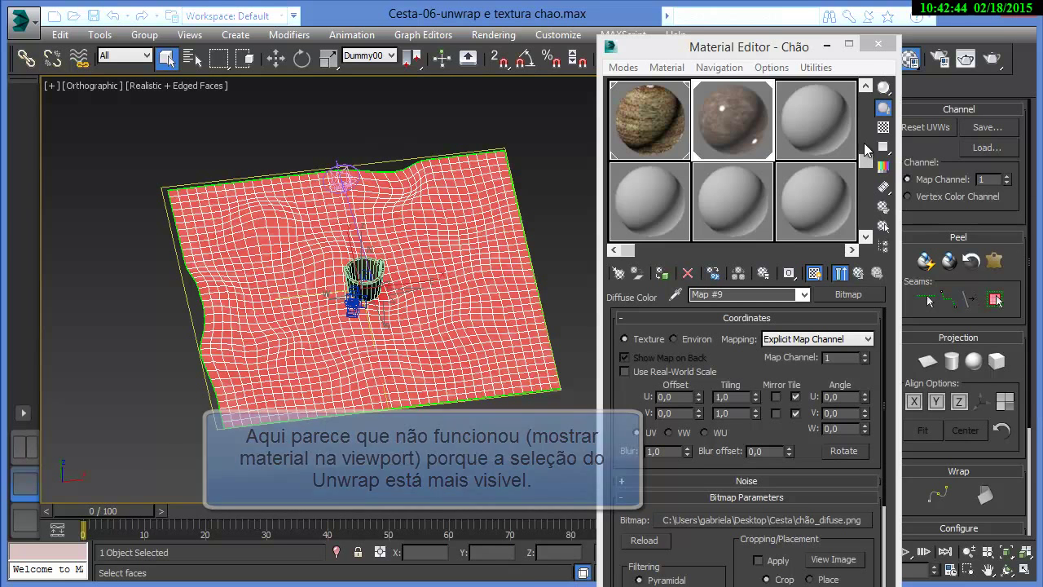
Leave polygon selection in the Unwrap UVW modifier and deselect the ground so its texture is unobstructed
drag(770, 50, 658, 53)
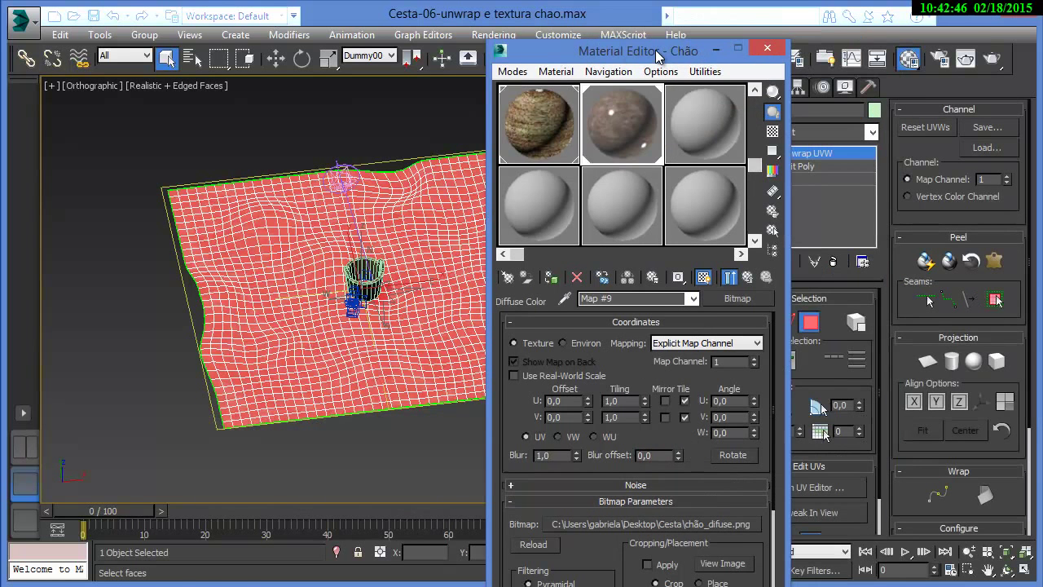
click(697, 381)
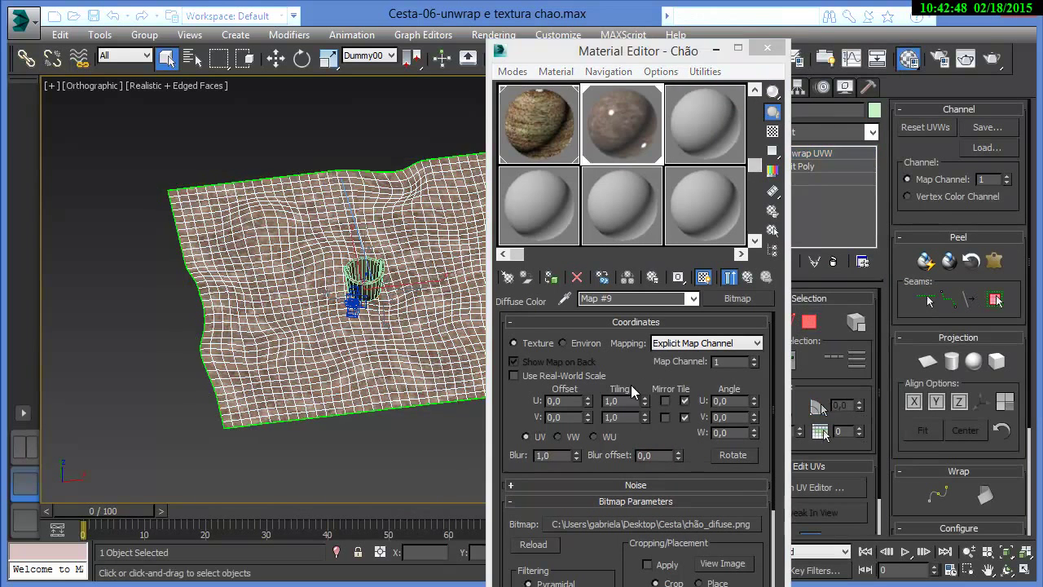
click(396, 387)
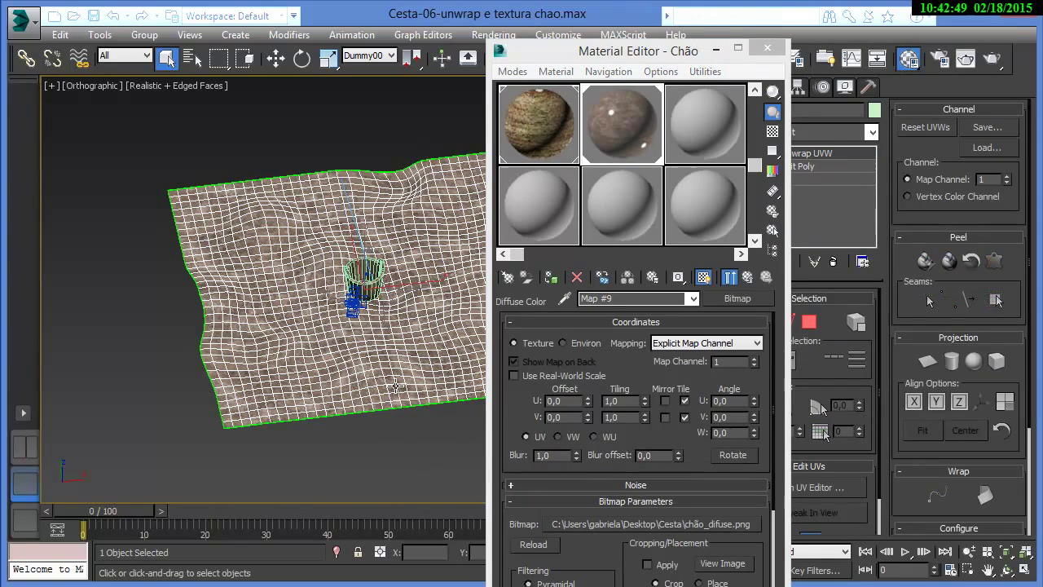
click(408, 434)
Set the ground bitmap's U and V tiling to 3,0 and its blur to 0,01
scroll(408, 435, up, 4)
middle_drag(342, 309, 281, 432)
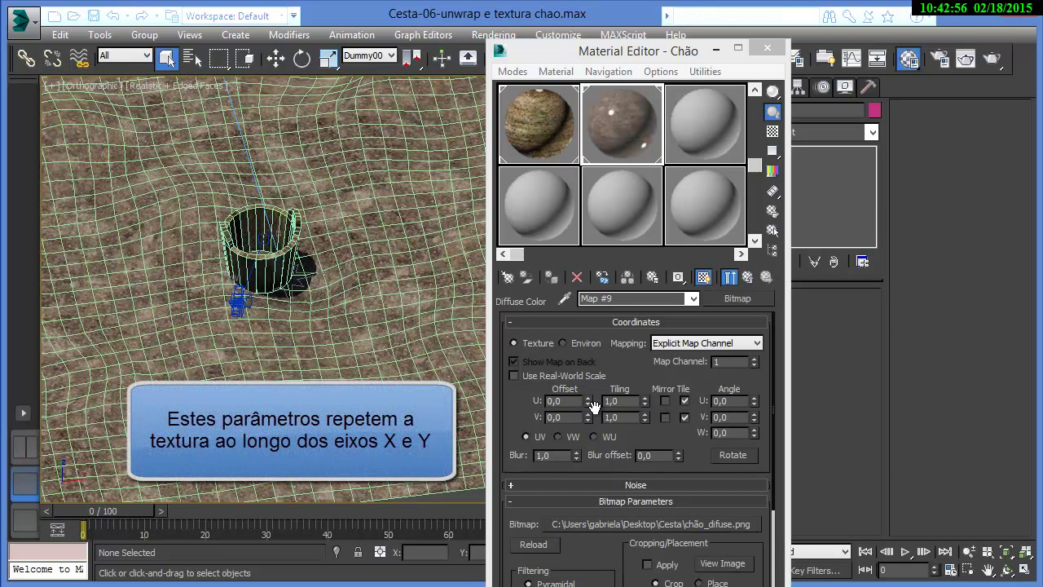
click(621, 400)
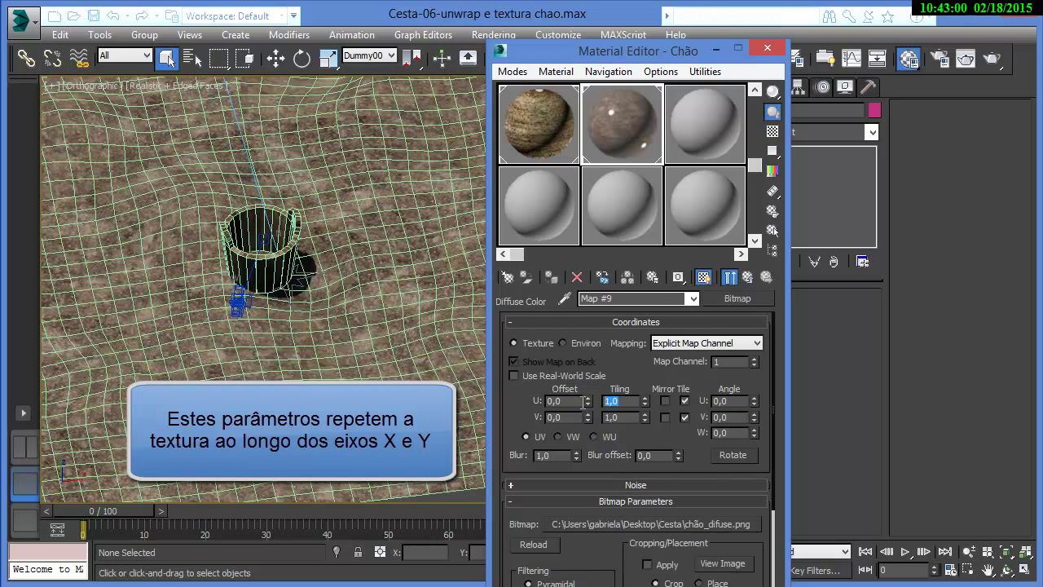
text(2)
key(Tab)
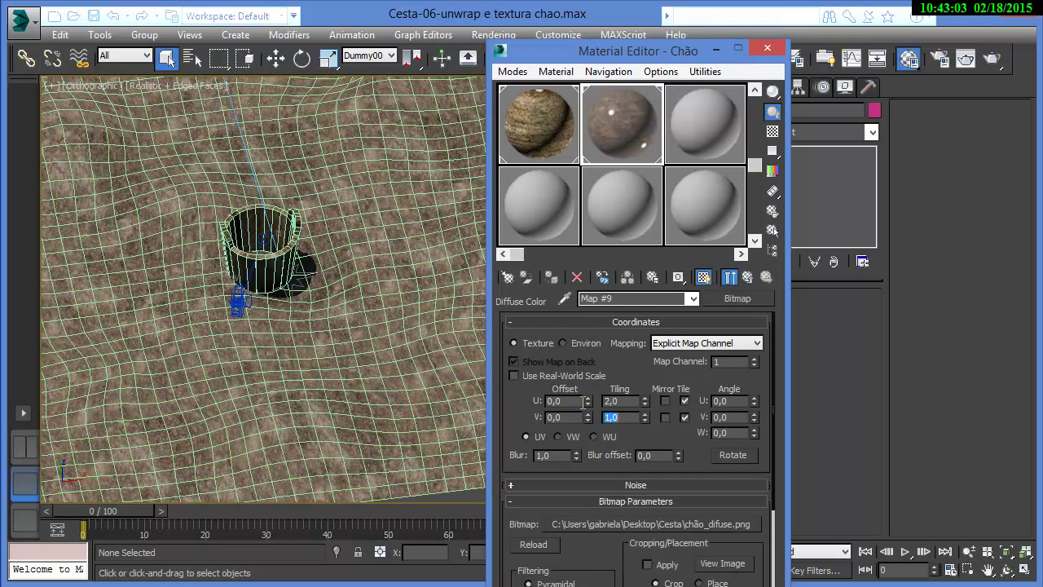
text(2)
key(Return)
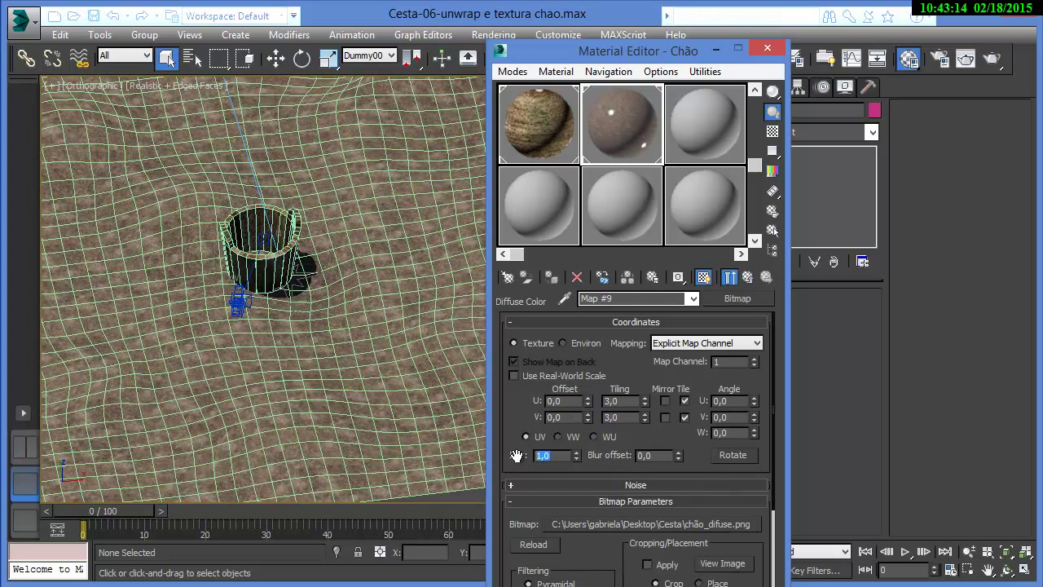
text(0,01)
key(Return)
Return to the parent Chão material and set its reflectivity to 0,0
click(748, 279)
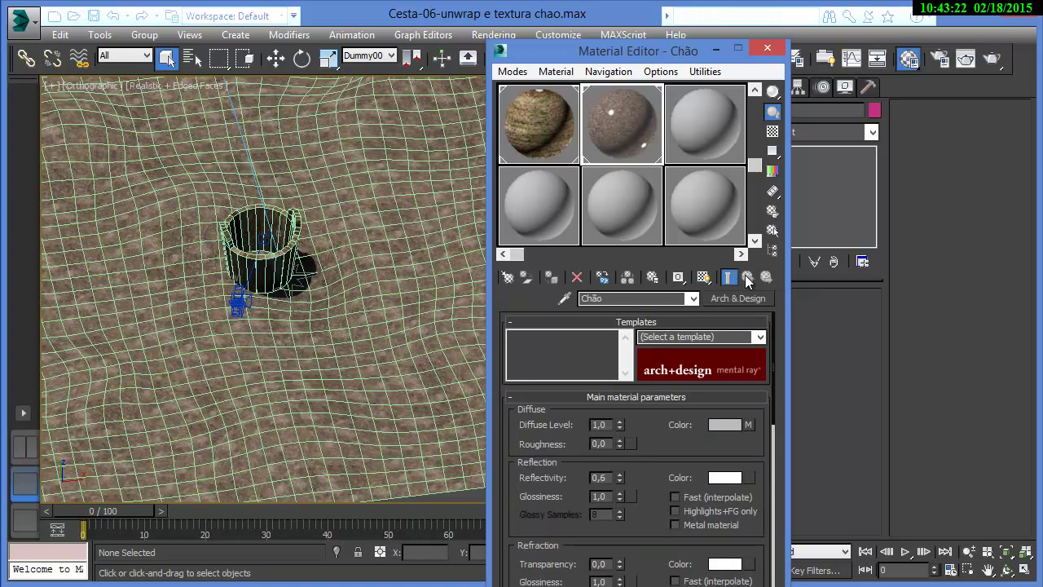
click(603, 477)
text(0)
key(Return)
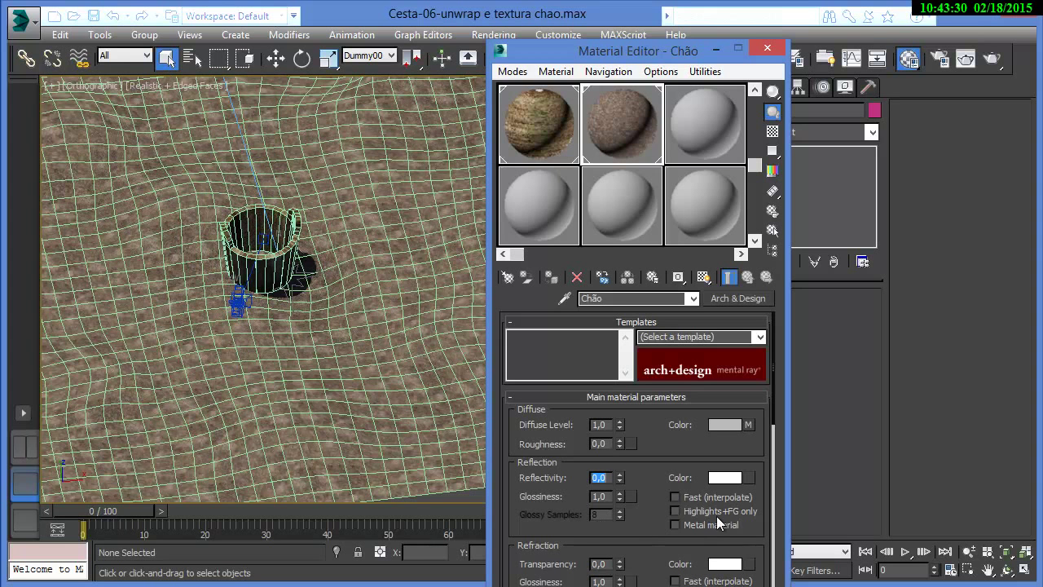
Load chão_displacement.png as a Bitmap into the displacement map slot of the Chão material
drag(756, 503, 721, 255)
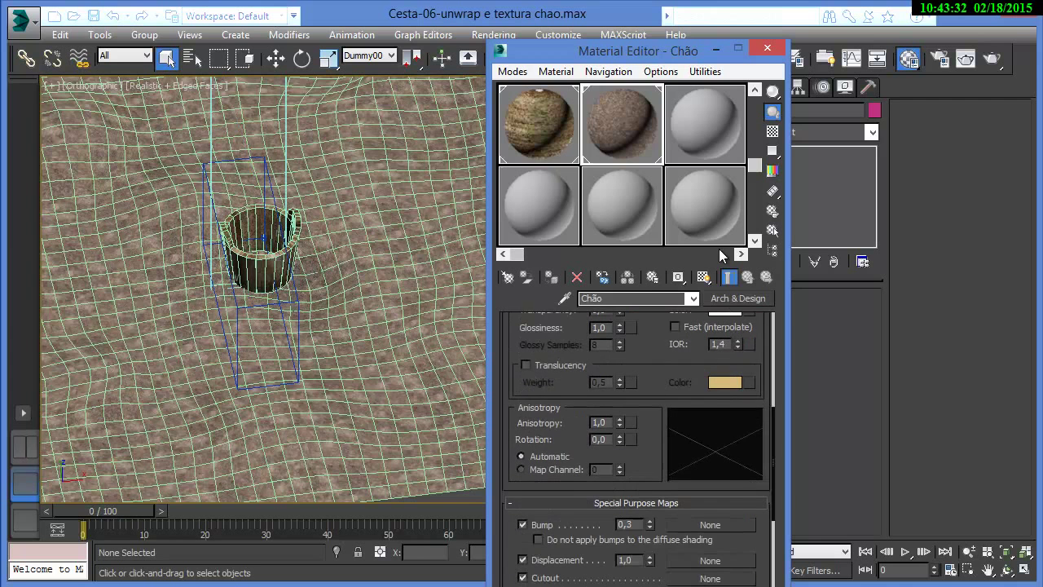
drag(751, 536, 751, 362)
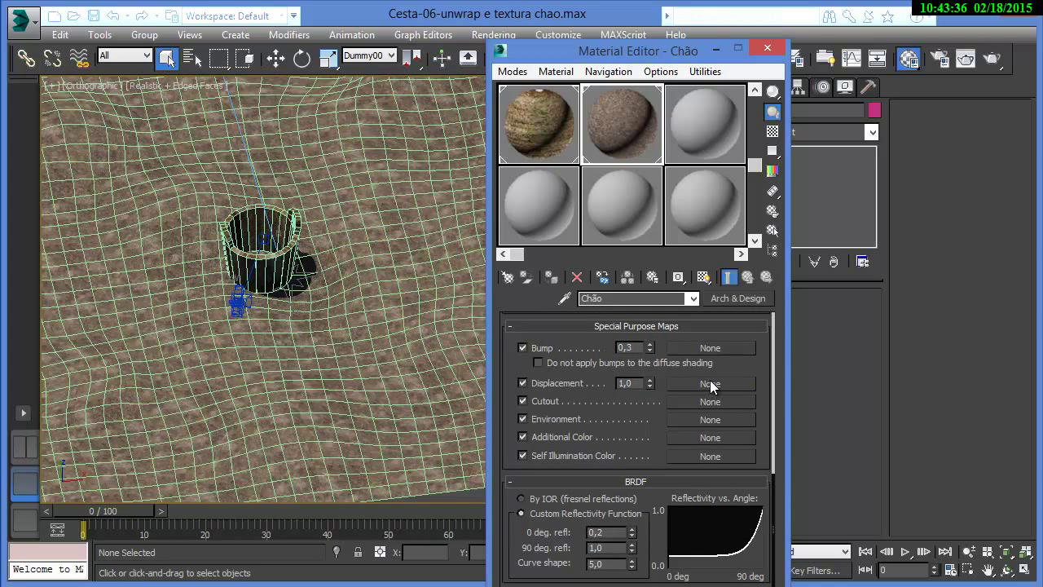
click(710, 383)
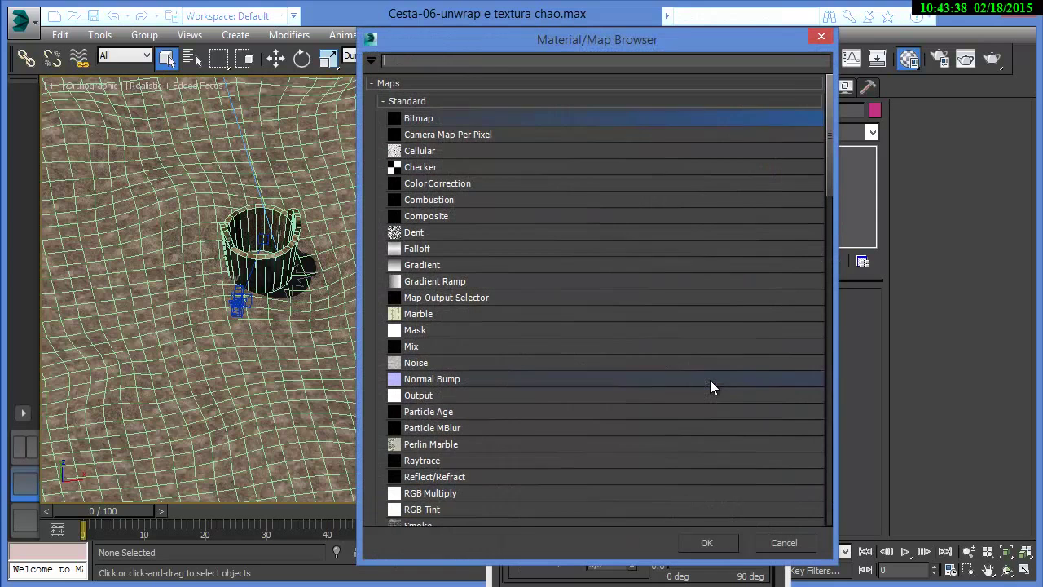
double_click(400, 118)
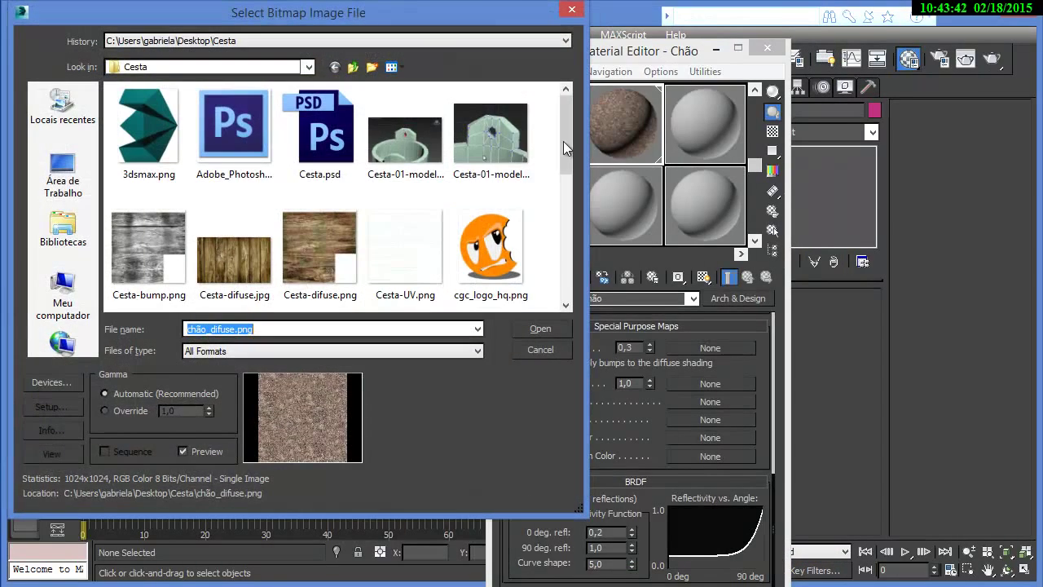
drag(563, 147, 566, 273)
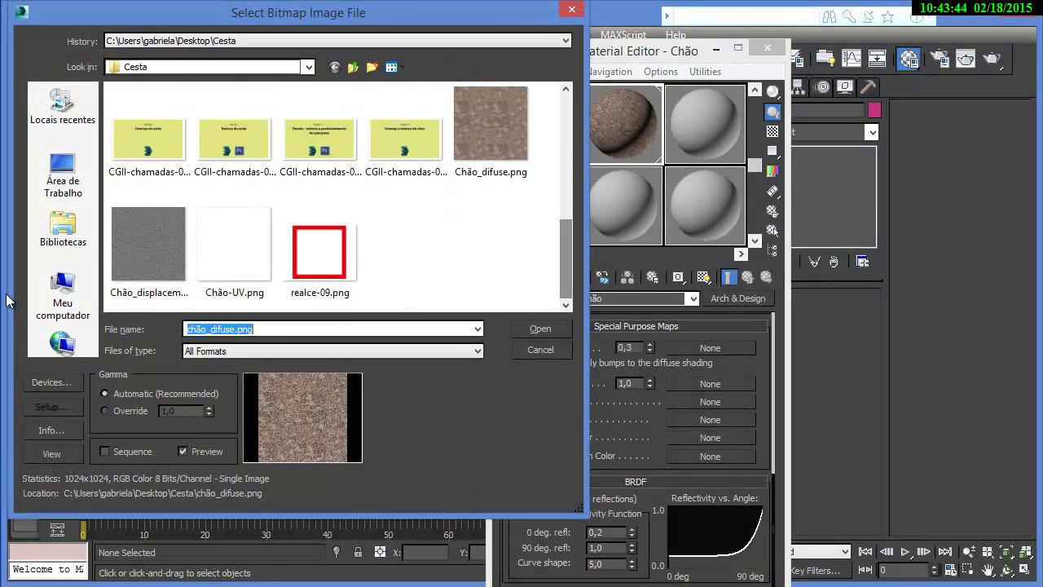
click(129, 247)
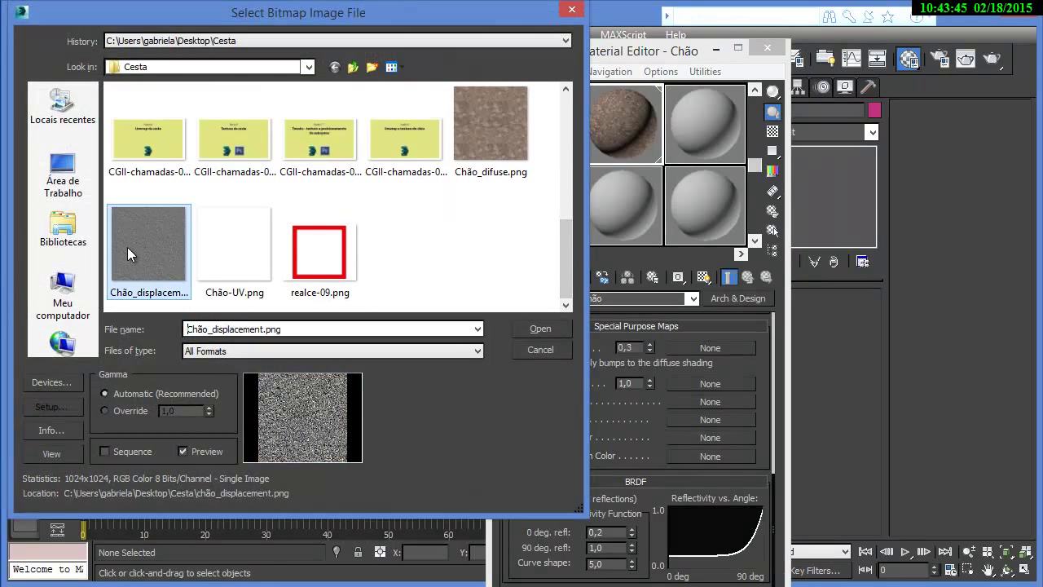
click(529, 335)
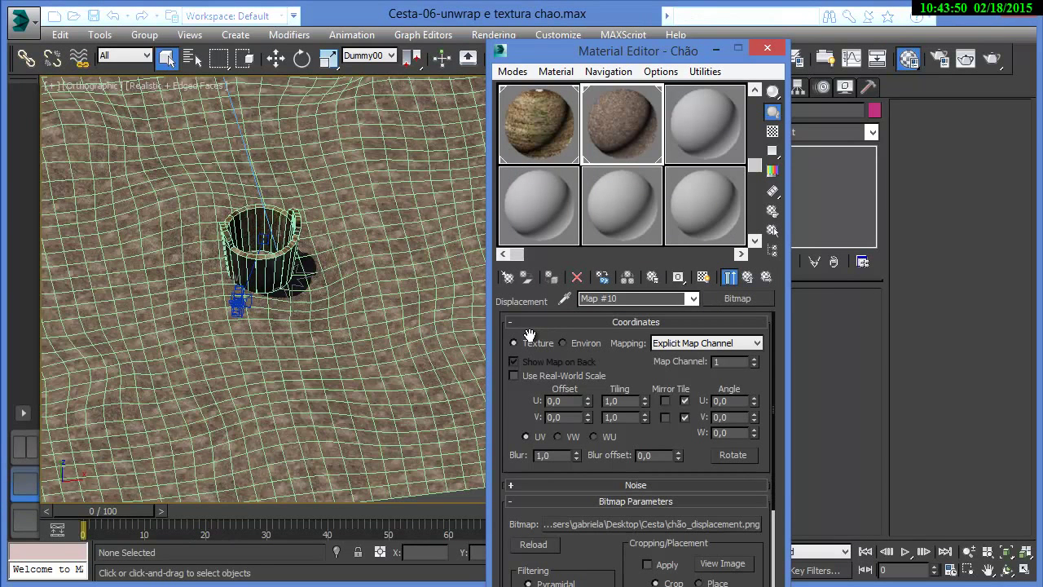
Set the displacement bitmap's blur to 0,01 and its U and V tiling to 3, then return to the parent material and minimize the Material Editor
drag(551, 457, 521, 466)
drag(628, 401, 576, 383)
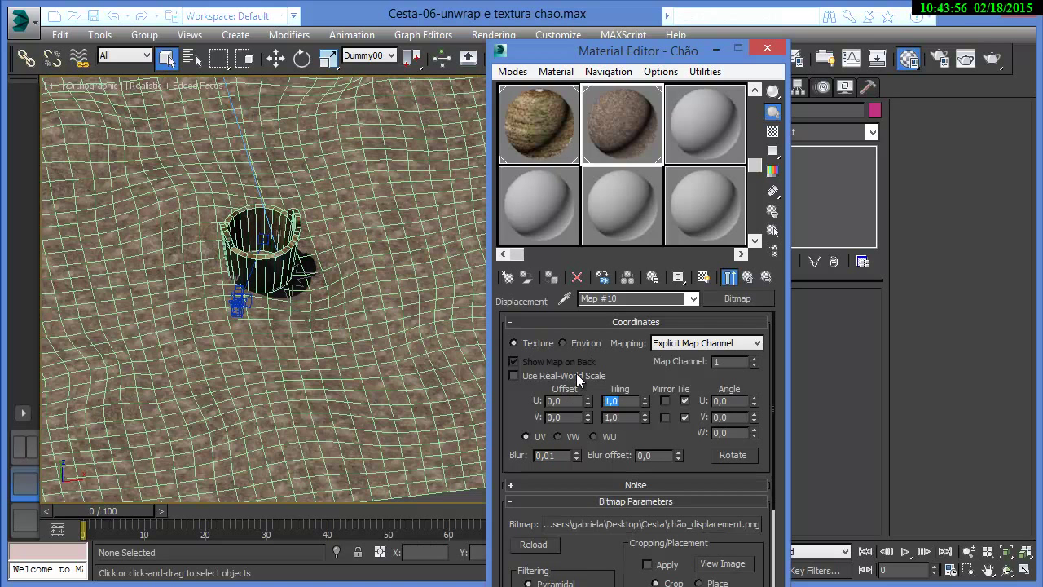
text(3)
key(Tab)
text(3)
key(Return)
click(746, 278)
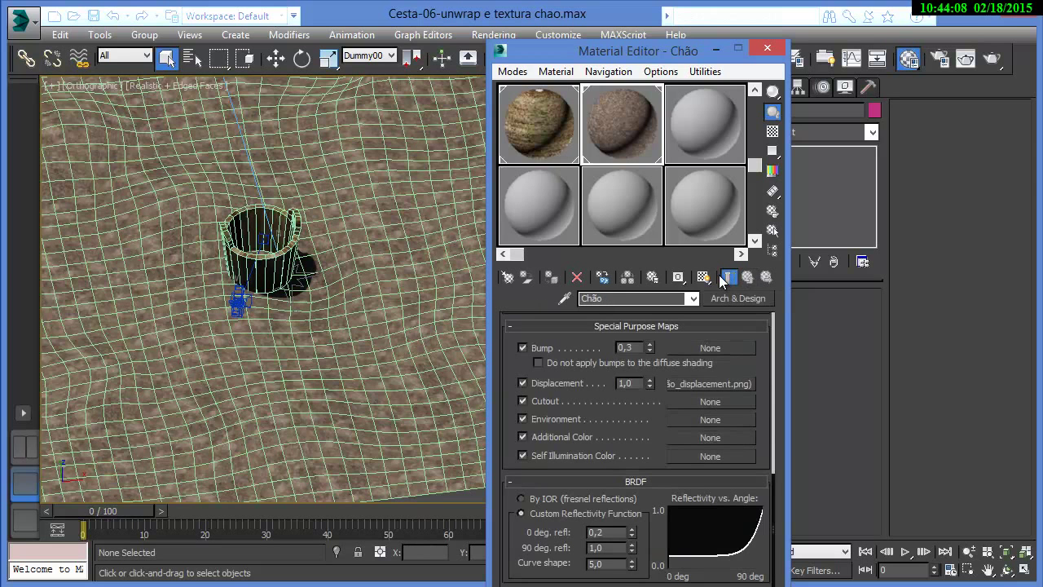
click(717, 51)
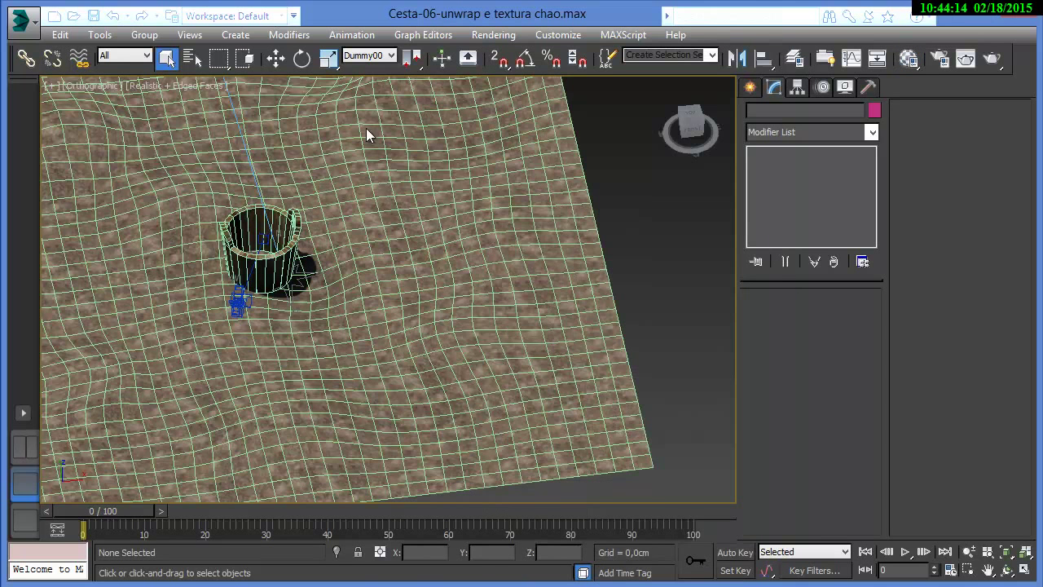
Reset the Rotate tool's reference coordinate system to View and reset its transform center option
click(306, 62)
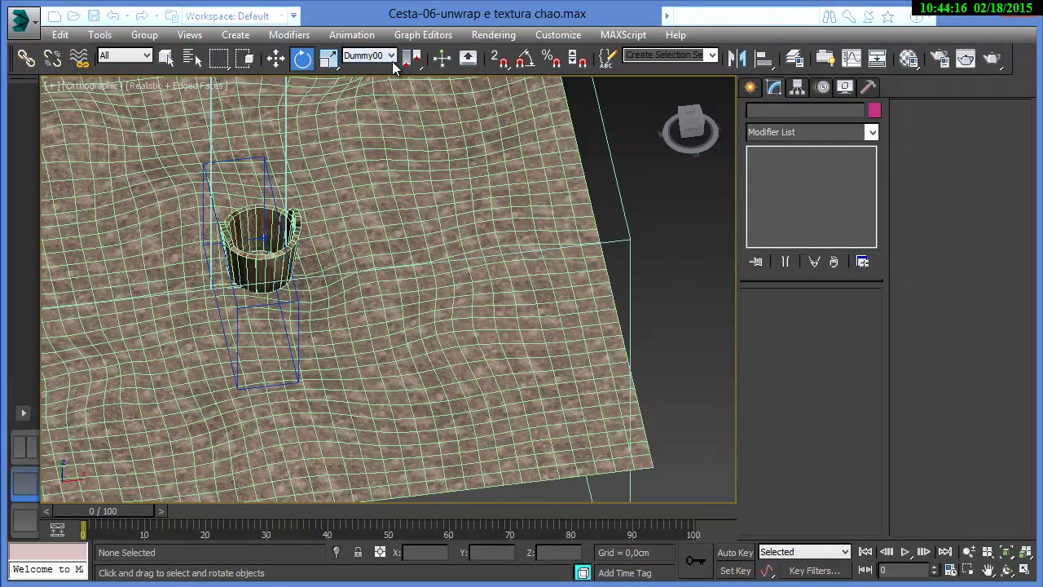
click(392, 58)
click(385, 68)
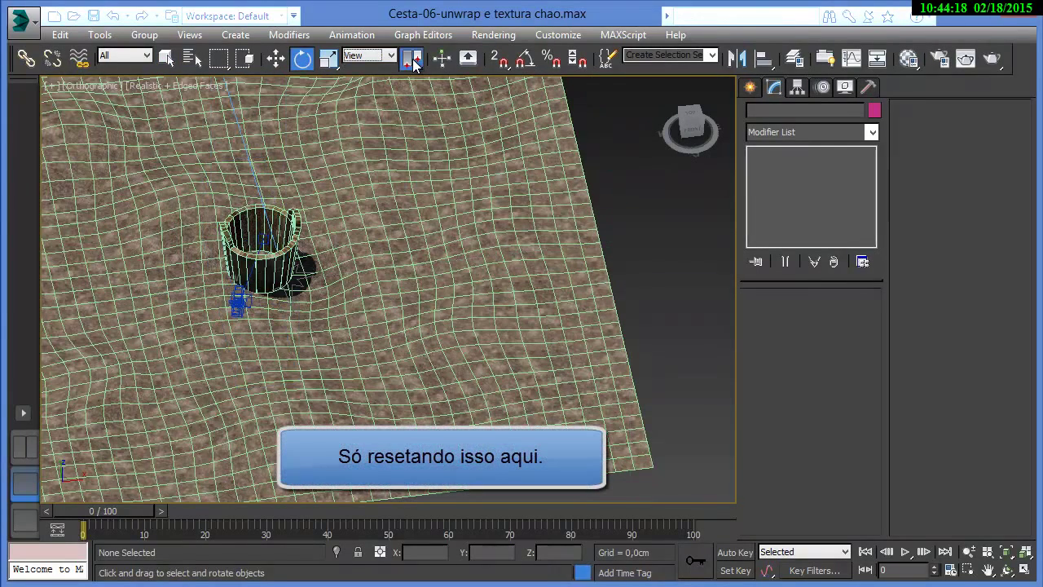
drag(414, 65, 416, 97)
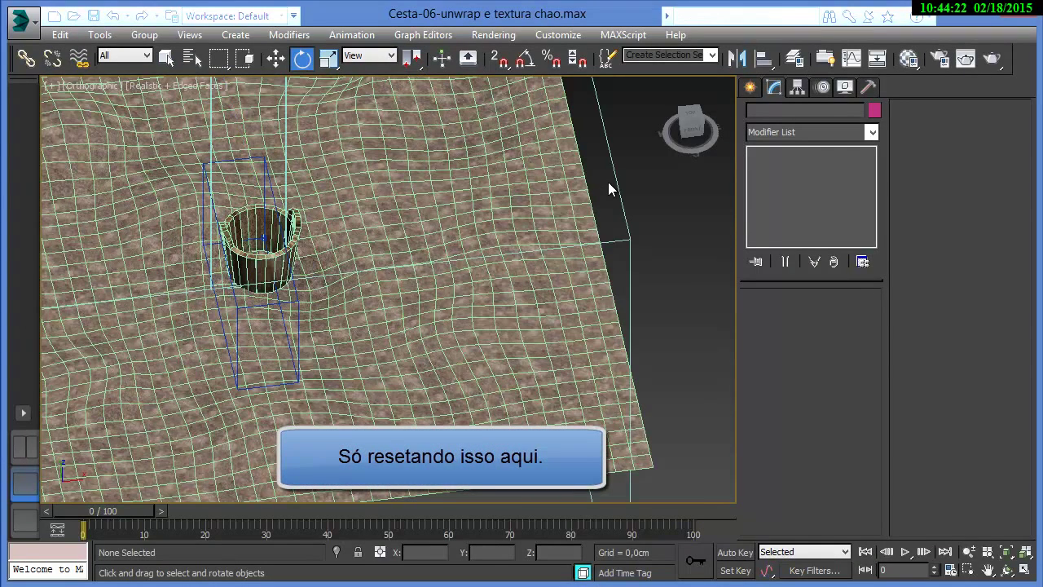
Save the scene and render it through the Camera001 view
key(c)
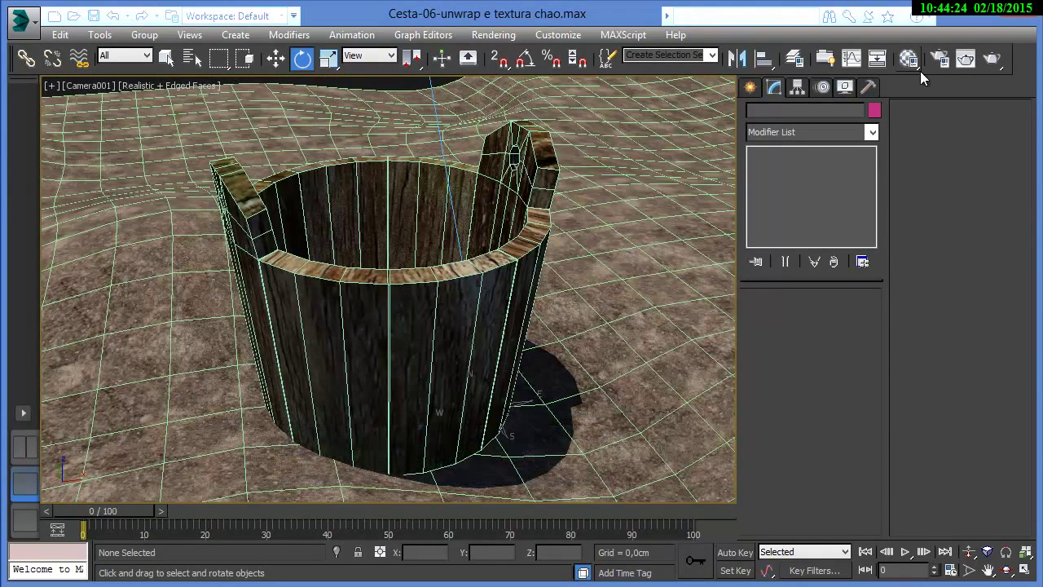
key(ctrl+s)
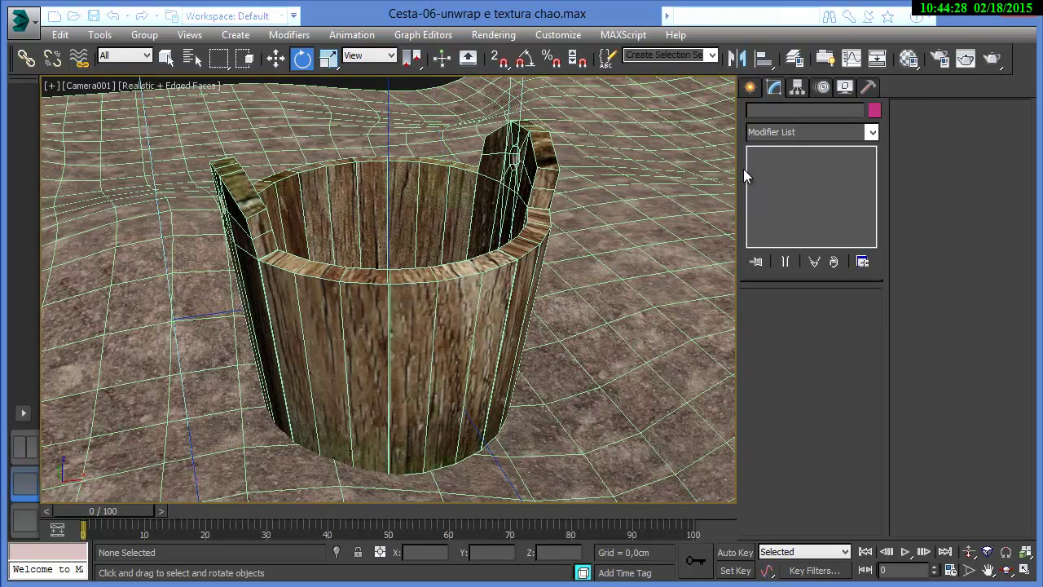
click(966, 63)
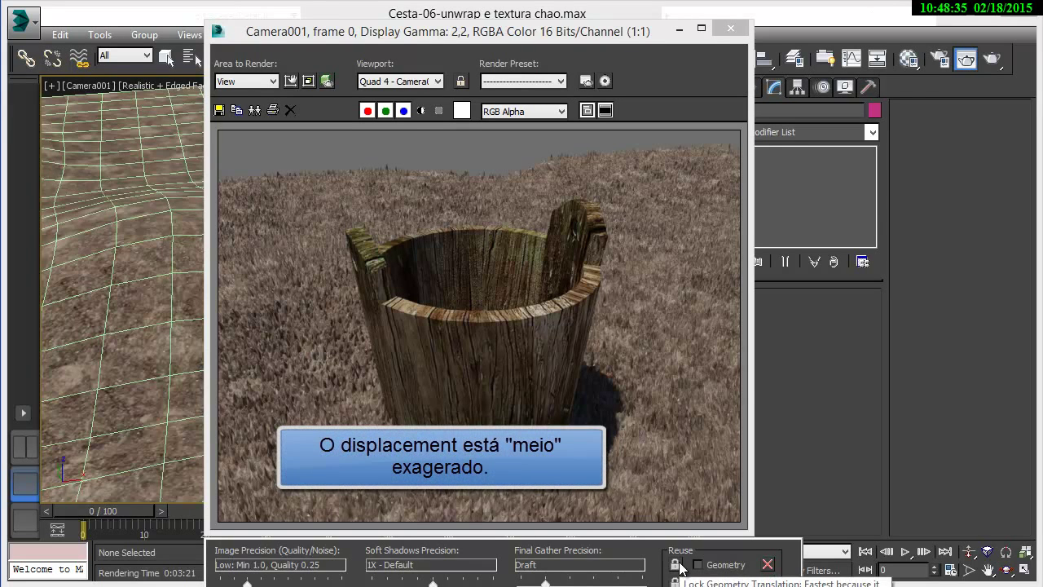
Clone the rendered frame for comparison, close the original render window and minimize the clone
click(251, 111)
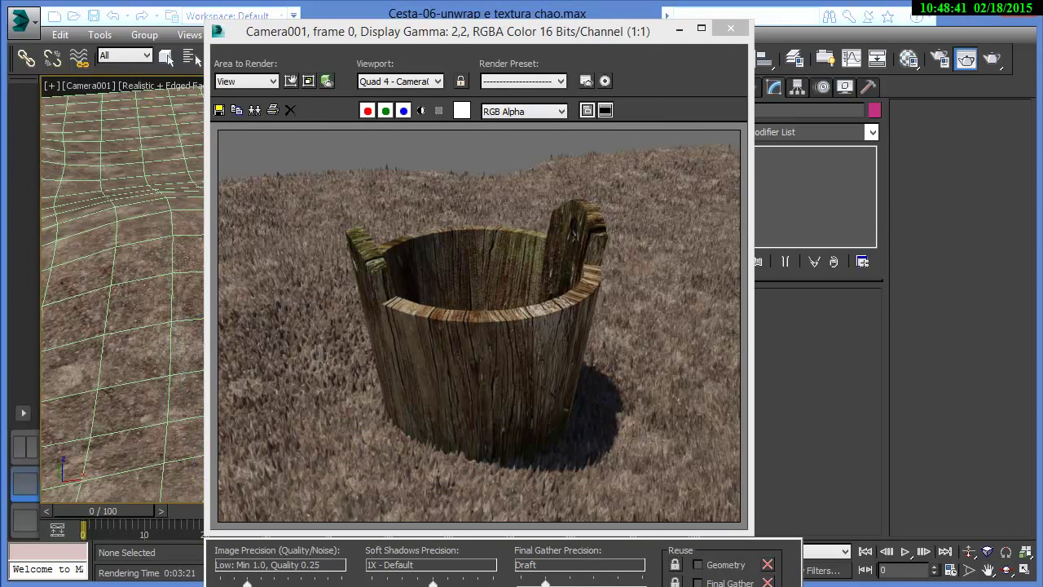
drag(32, 214, 171, 129)
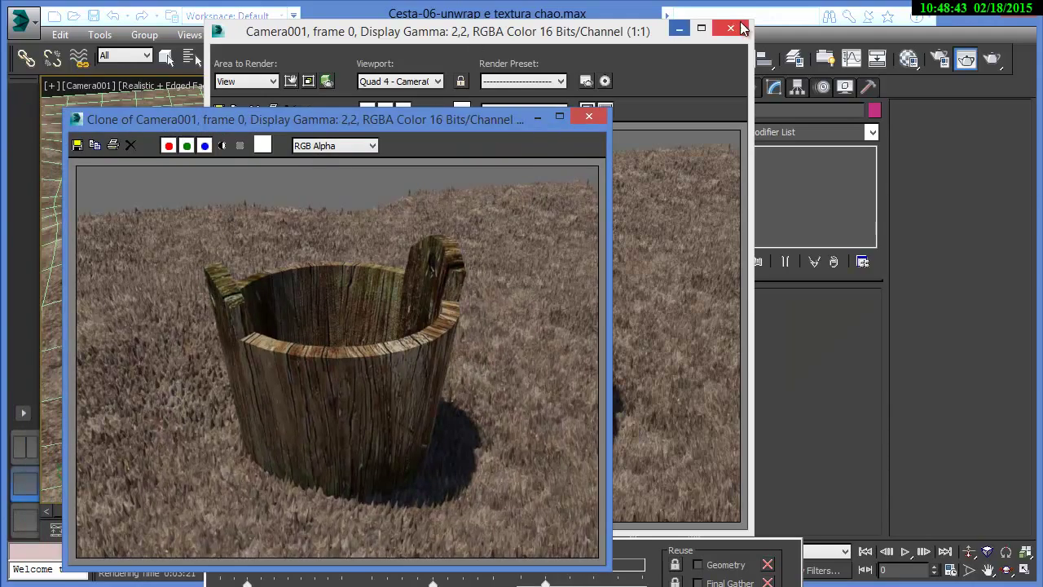
click(730, 28)
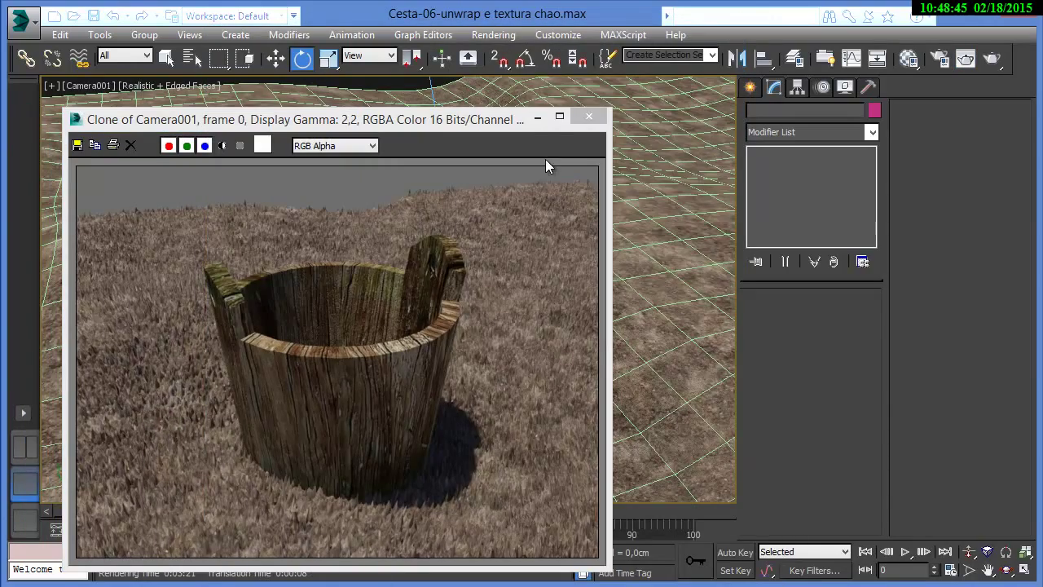
click(537, 117)
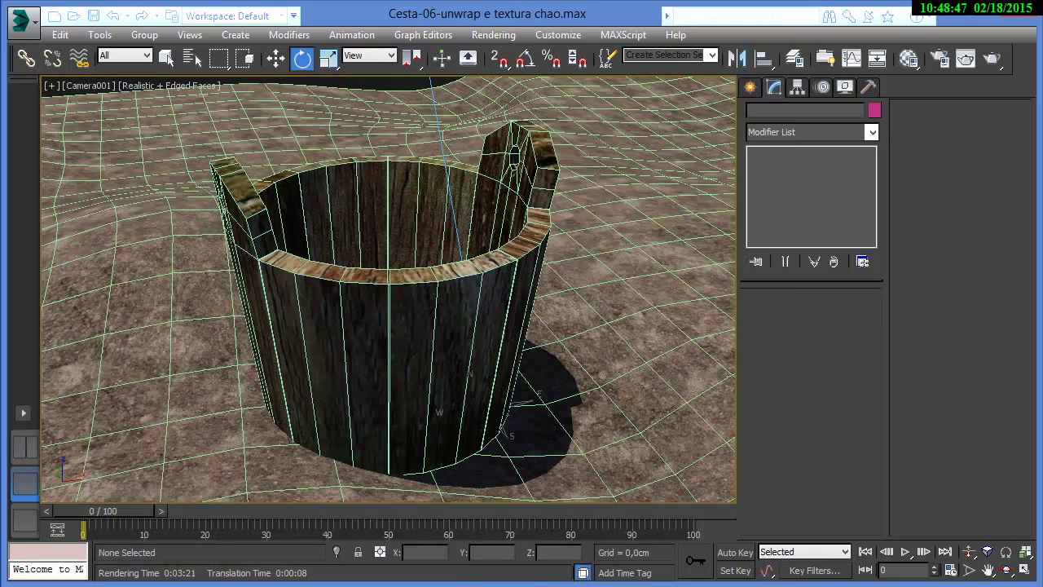
Set the U and V tiling of the Chão material's displacement bitmap to 1,0 and return to the parent material
click(909, 58)
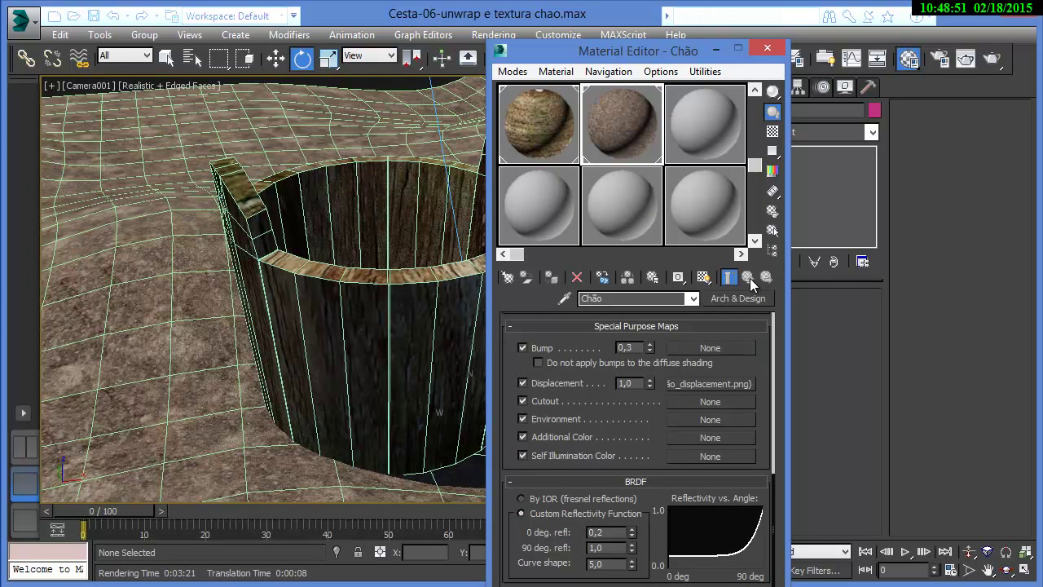
click(713, 382)
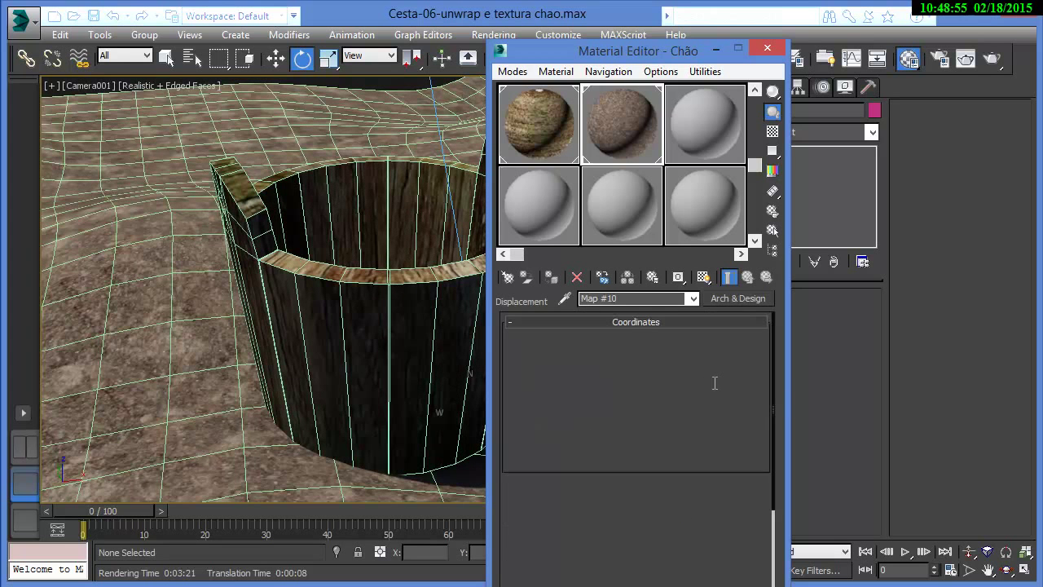
double_click(609, 401)
text(10)
key(Tab)
text(1)
double_click(628, 400)
text(1)
key(Return)
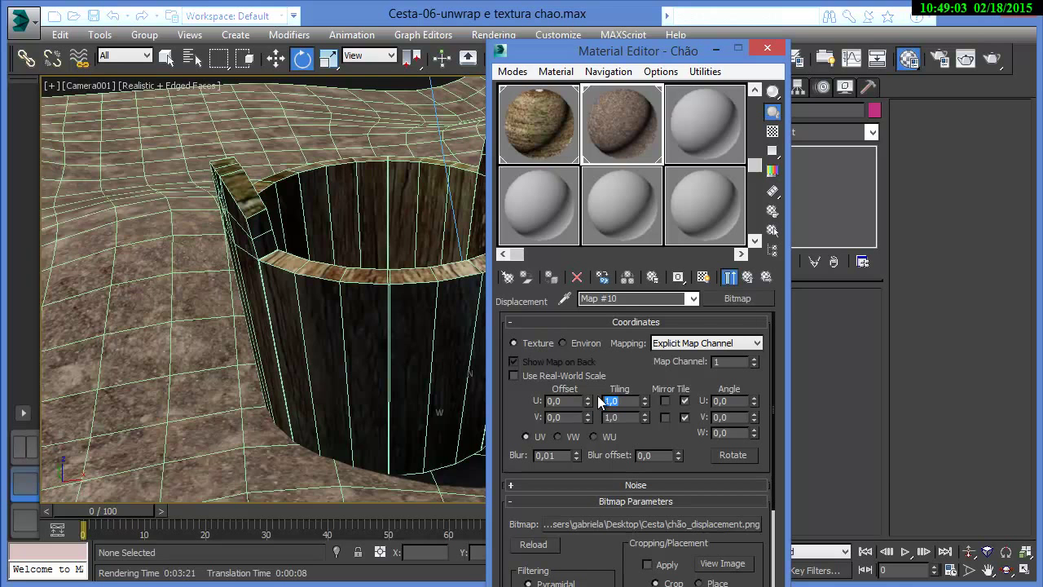
click(747, 277)
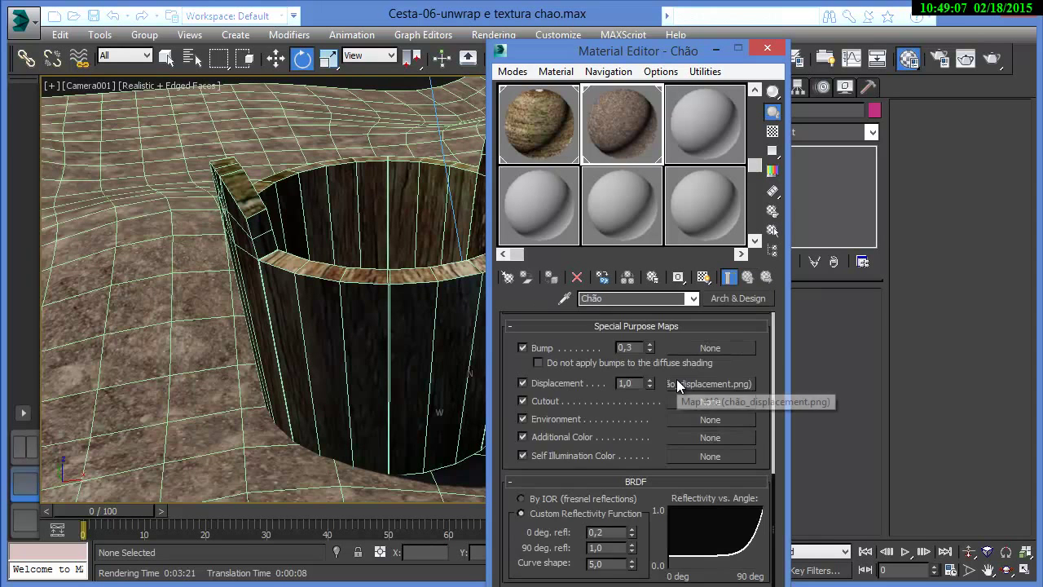
Set the Chão material's displacement amount to 0,3 and close the Material Editor
double_click(629, 383)
text(0,1)
text(3)
key(Return)
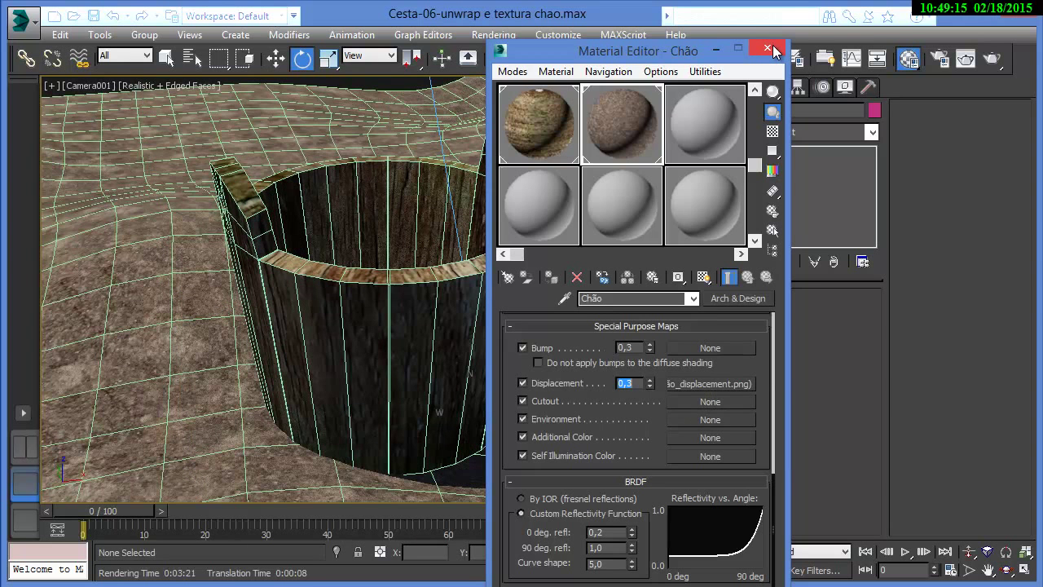
click(768, 49)
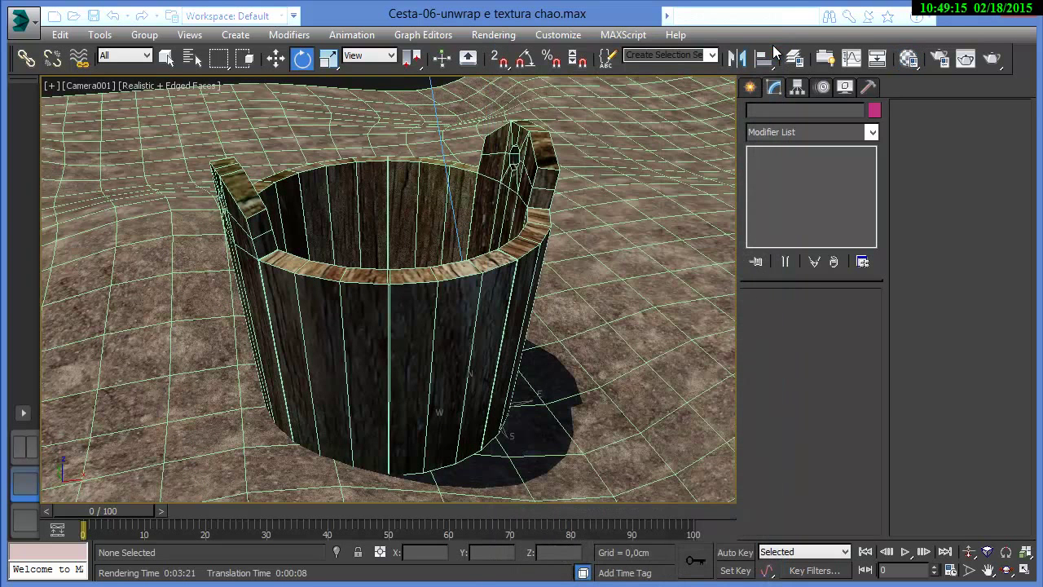
Render the Camera001 view again with the reduced displacement and move the render window clear of the progress dialog
click(966, 58)
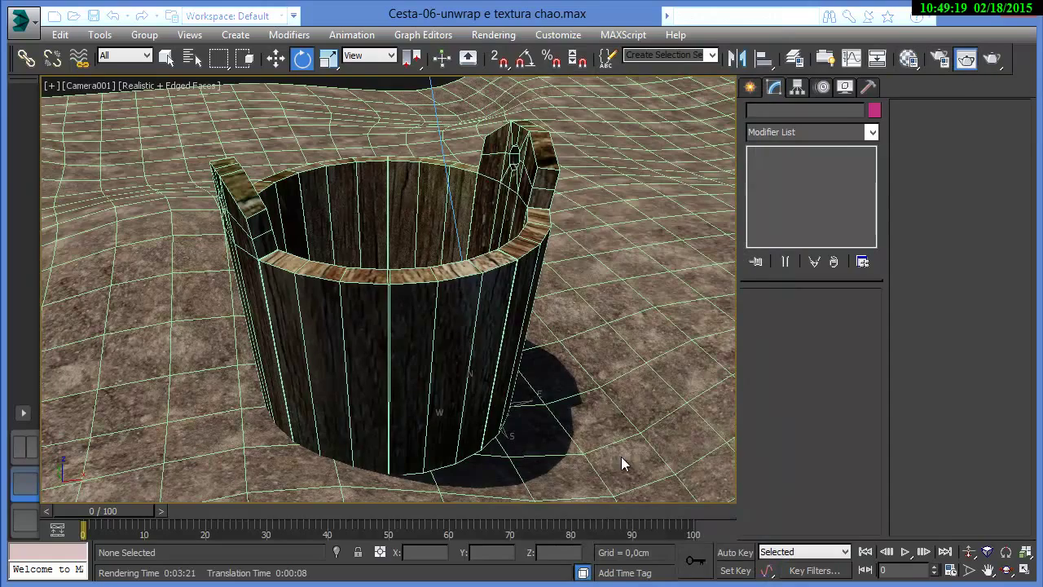
key(shift+q)
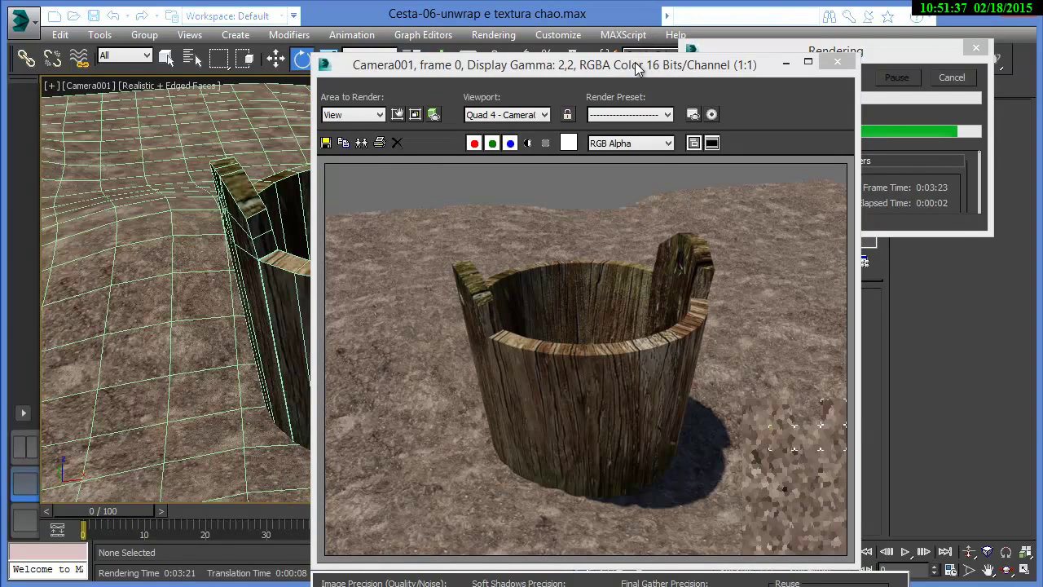
drag(638, 69, 429, 61)
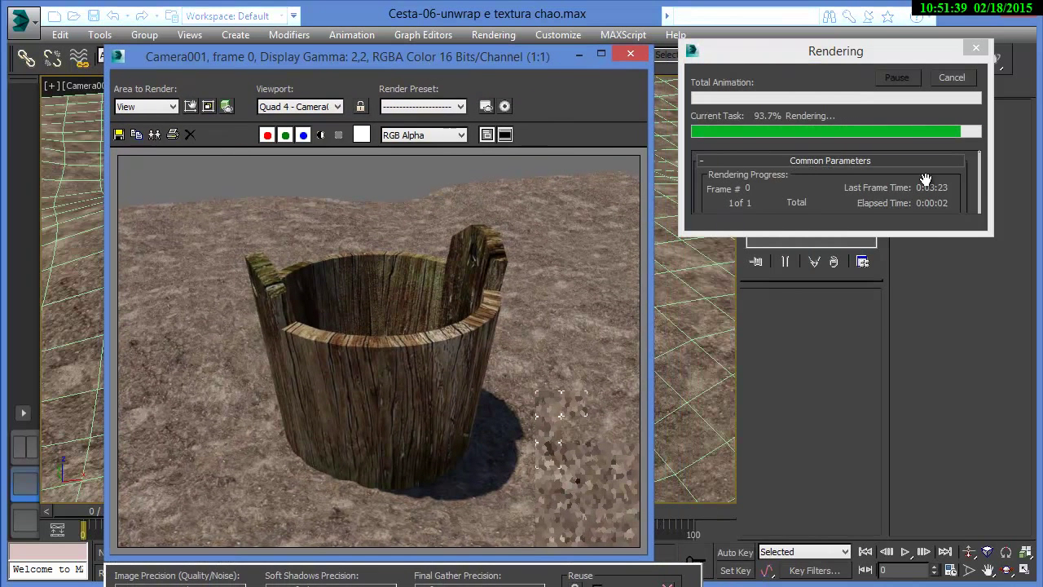